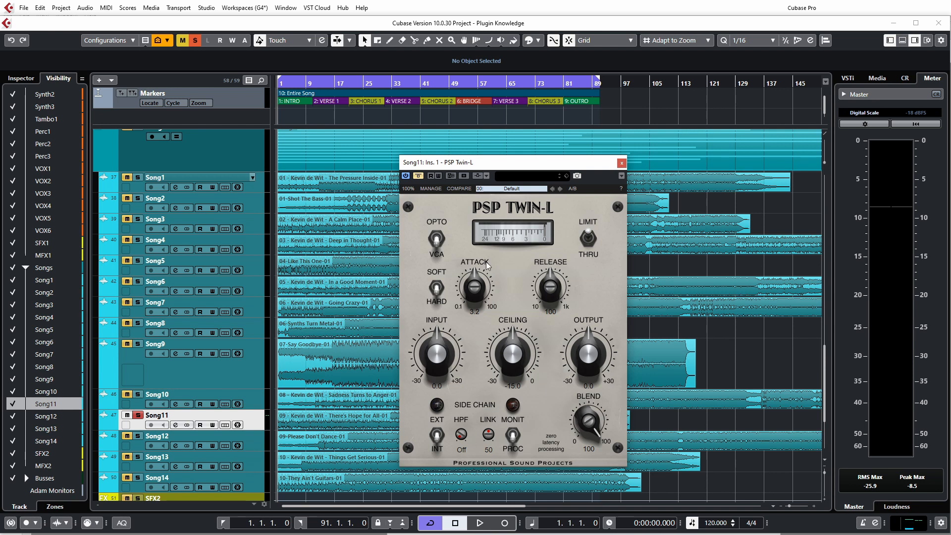
Toggle the PSP Twin-L detector switch back and forth between the OPTO and VCA modes.
left_click(437, 240)
left_click(439, 241)
left_click(438, 235)
left_click(436, 245)
left_click(437, 234)
left_click(436, 246)
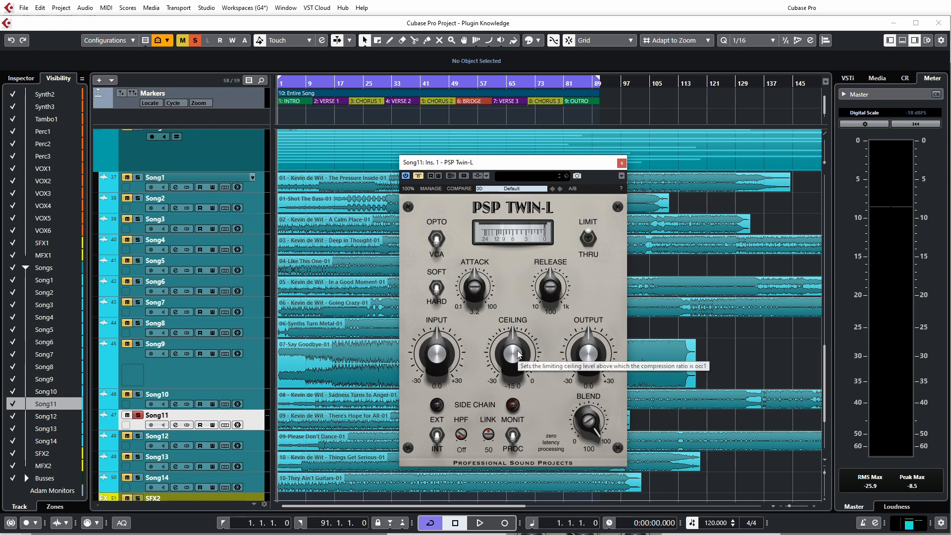
Flip the SOFT/HARD switch and restore it, and switch the side chain to EXT and back to INT.
left_click(438, 288)
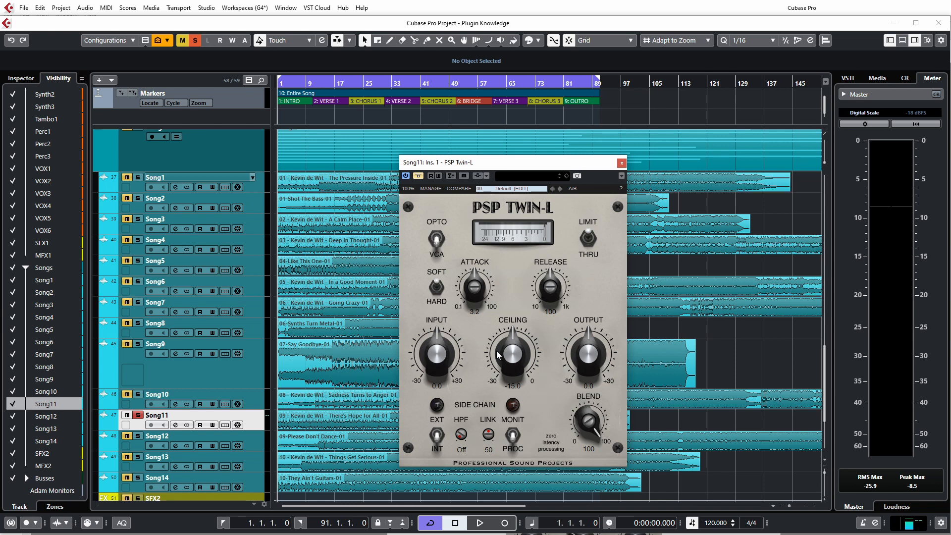
left_click(436, 288)
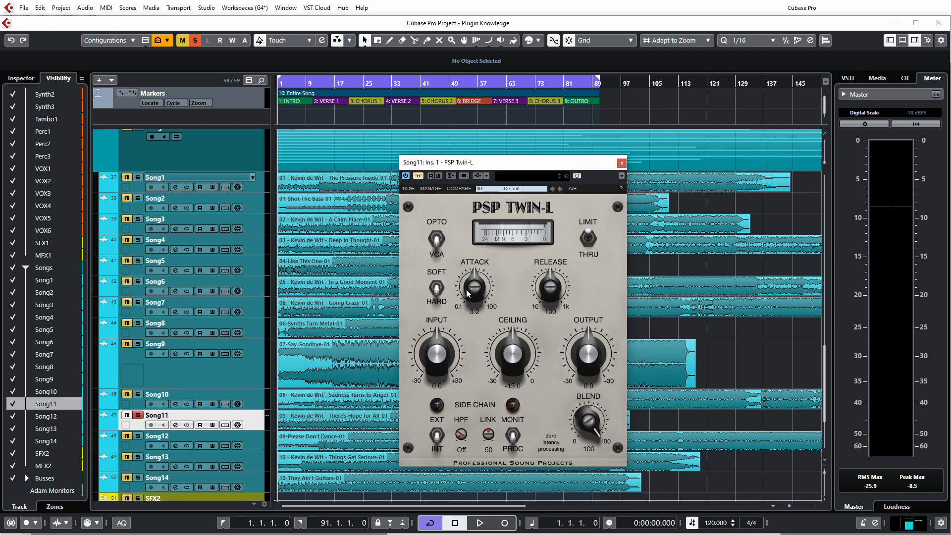
left_click(438, 426)
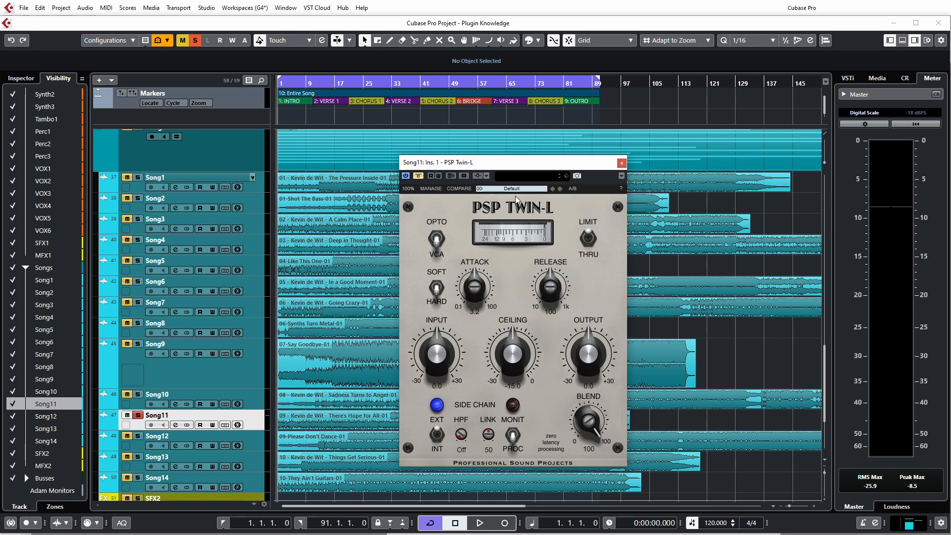
left_click(436, 439)
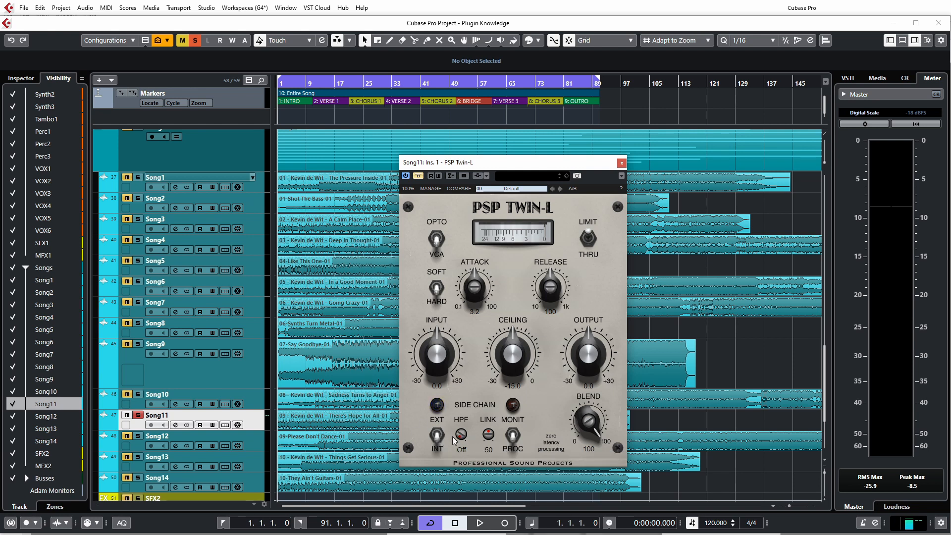
Try different side chain high-pass filter settings and reset the filter to Off.
left_click_drag(460, 439, 489, 507)
left_click_drag(463, 435, 465, 376)
double_click(461, 434)
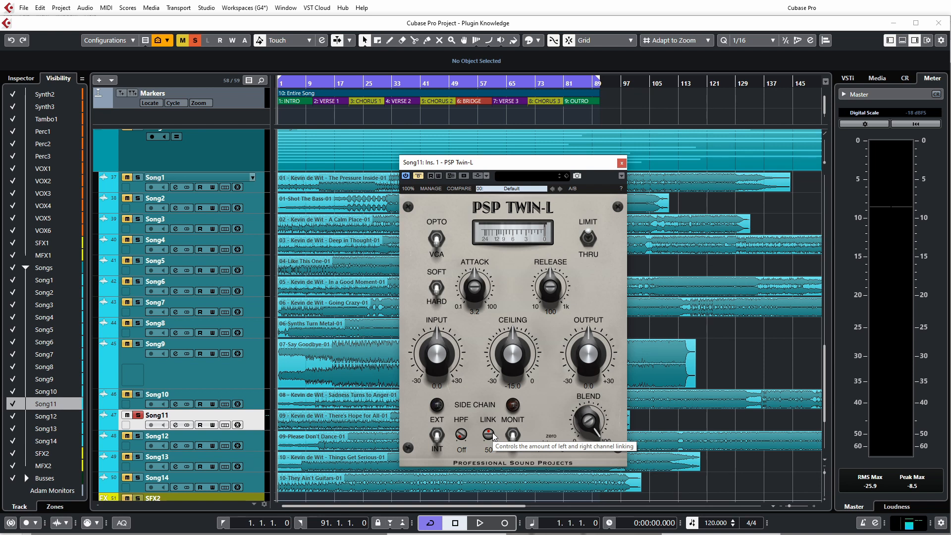
Raise the side chain link to 100 and return it to 50, and toggle monitoring to MONIT and back to PROC.
left_click_drag(494, 436, 541, 309)
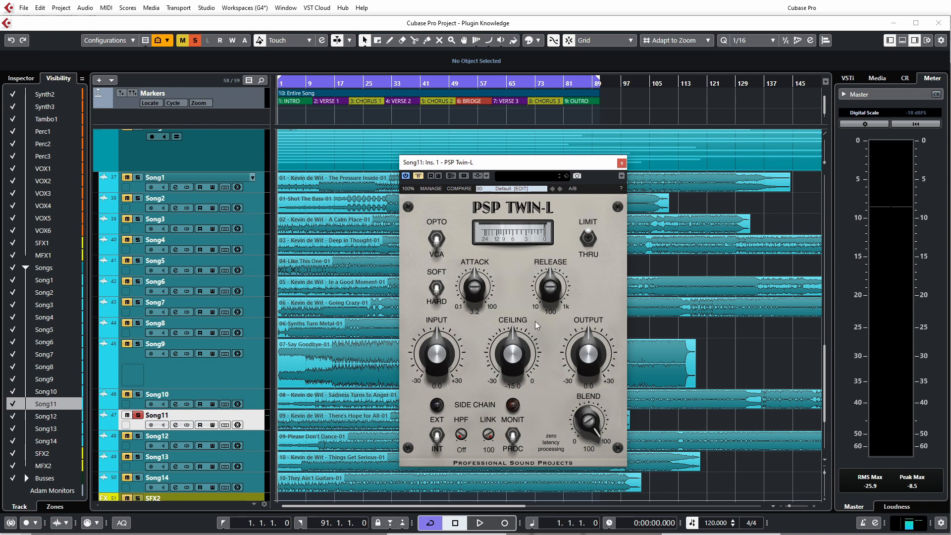
left_click_drag(490, 448, 514, 420)
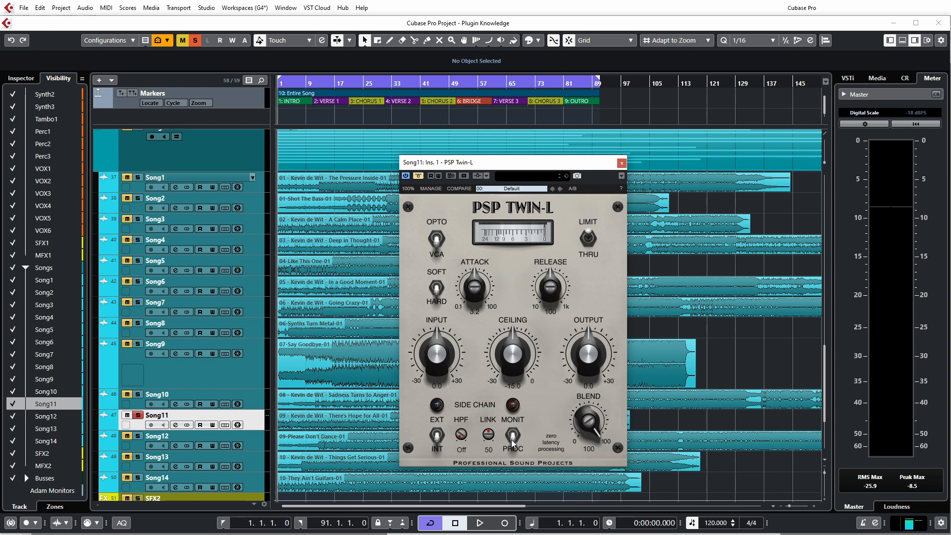
left_click(513, 437)
left_click(513, 434)
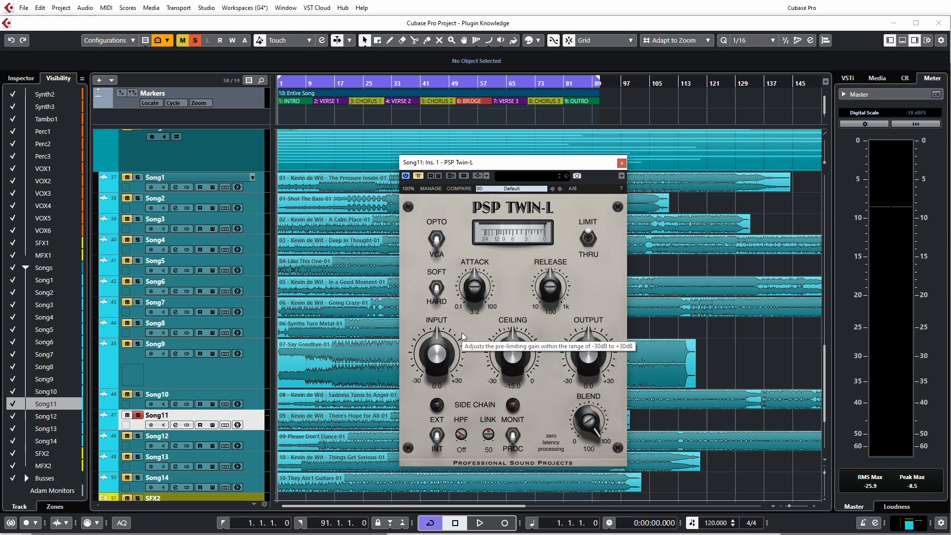
Set the blend to 0, raise it to 50, and restore it to 100.
left_click_drag(589, 421, 589, 456)
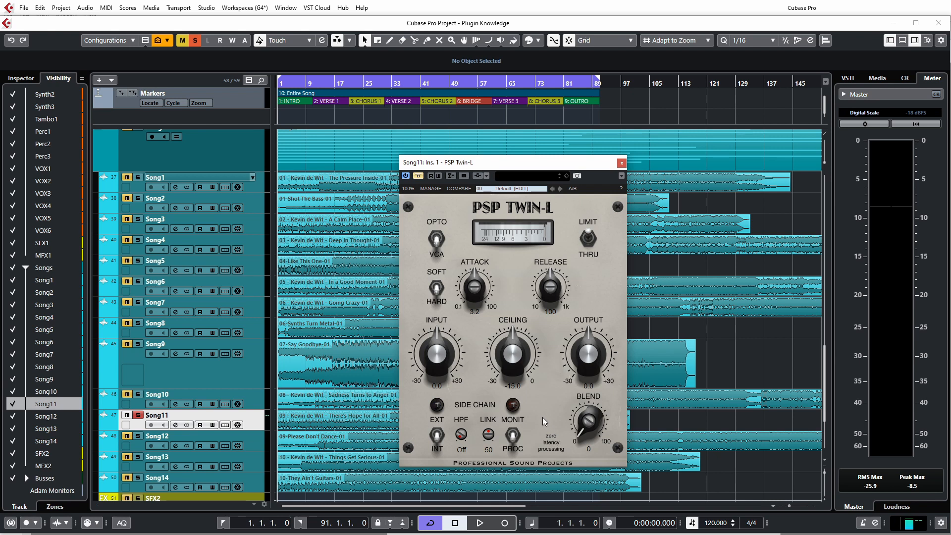
left_click_drag(589, 421, 584, 362)
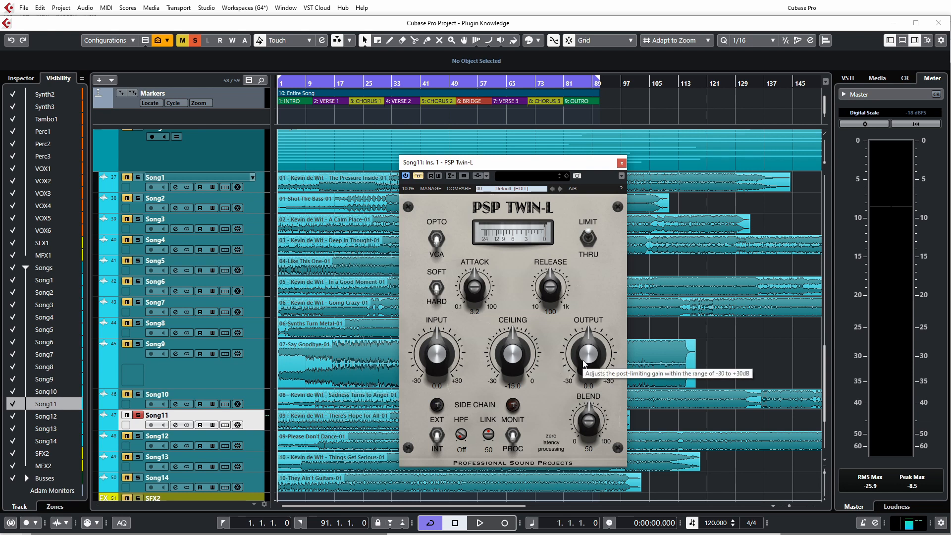
left_click_drag(588, 420, 593, 335)
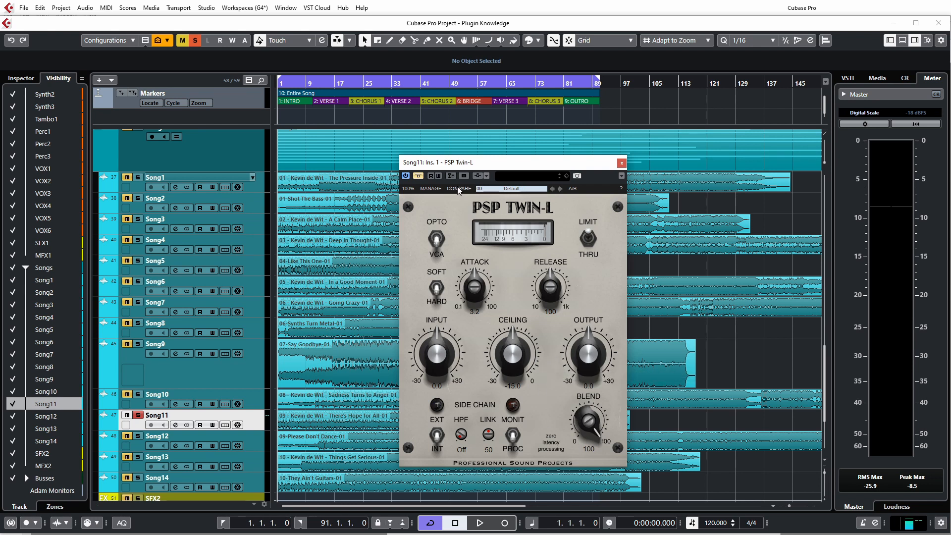
Enlarge the plug-in interface in small increments to 115%, moving its window up to make room.
left_click(515, 191)
left_click(619, 225)
left_click(408, 188)
left_click(414, 199)
left_click(413, 199)
left_click(415, 198)
left_click(414, 199)
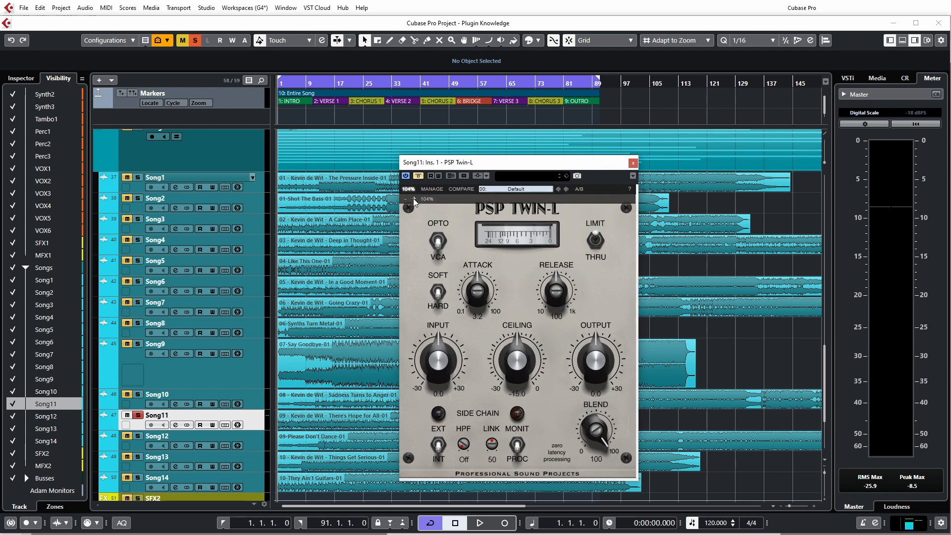
left_click(413, 198)
left_click(413, 198)
left_click(413, 198)
left_click(413, 198)
left_click_drag(471, 168, 441, 113)
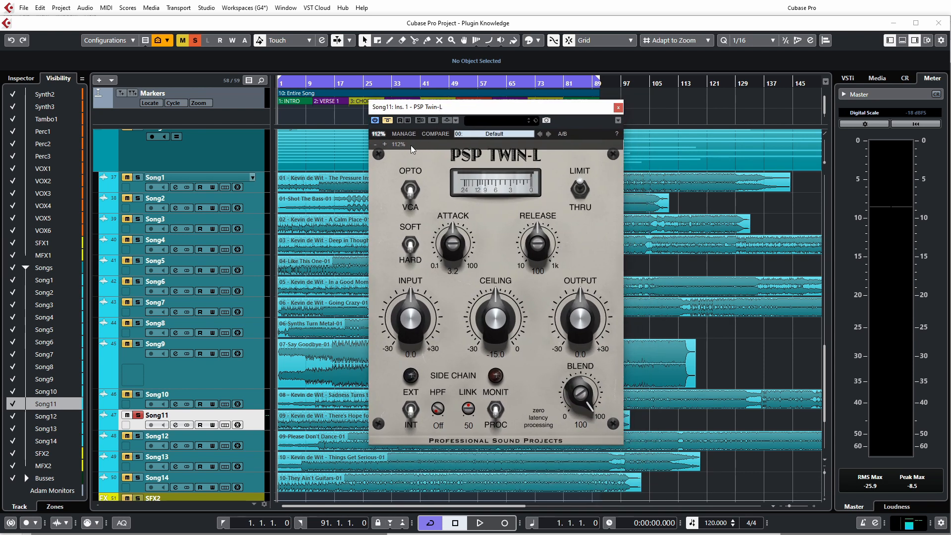
left_click(384, 143)
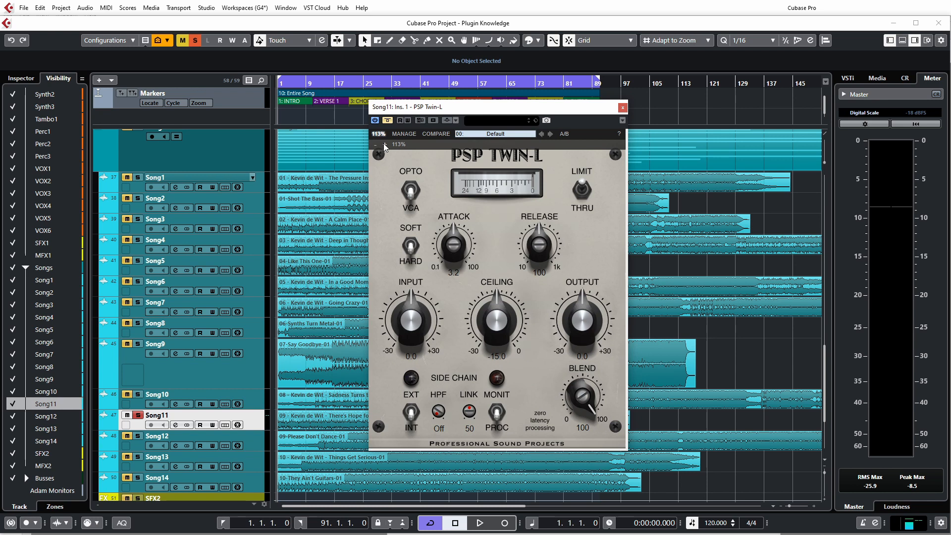
left_click(384, 143)
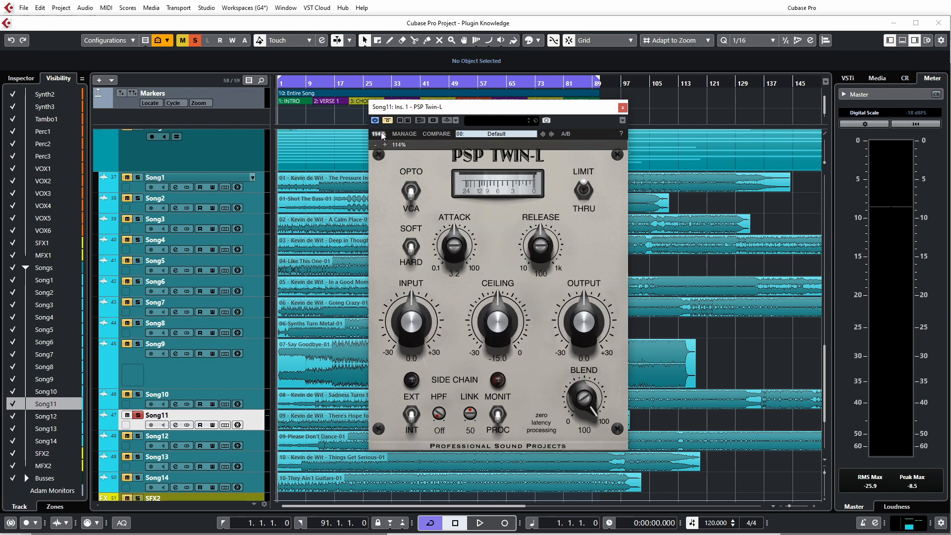
left_click(385, 145)
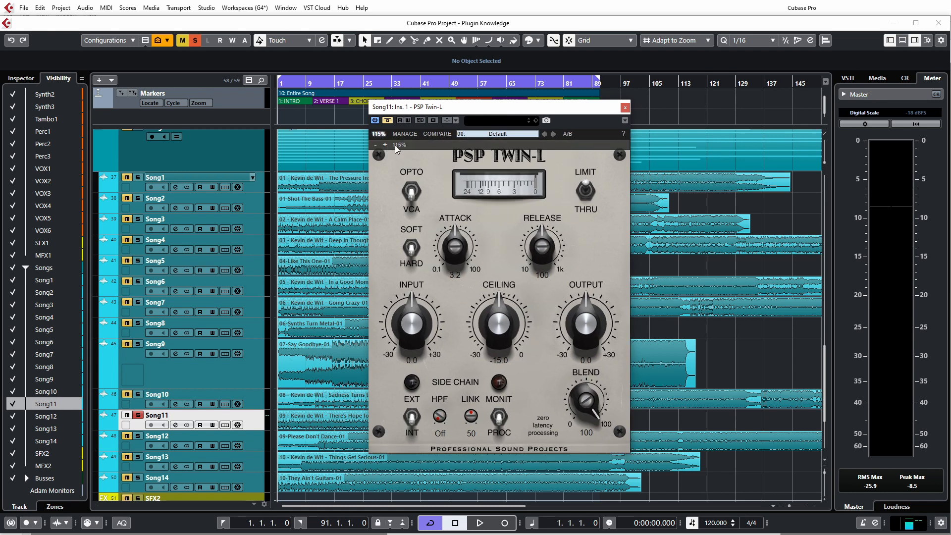
Set the plug-in's GUI size to the 150% preset and move its window up so the whole interface fits.
left_click(403, 145)
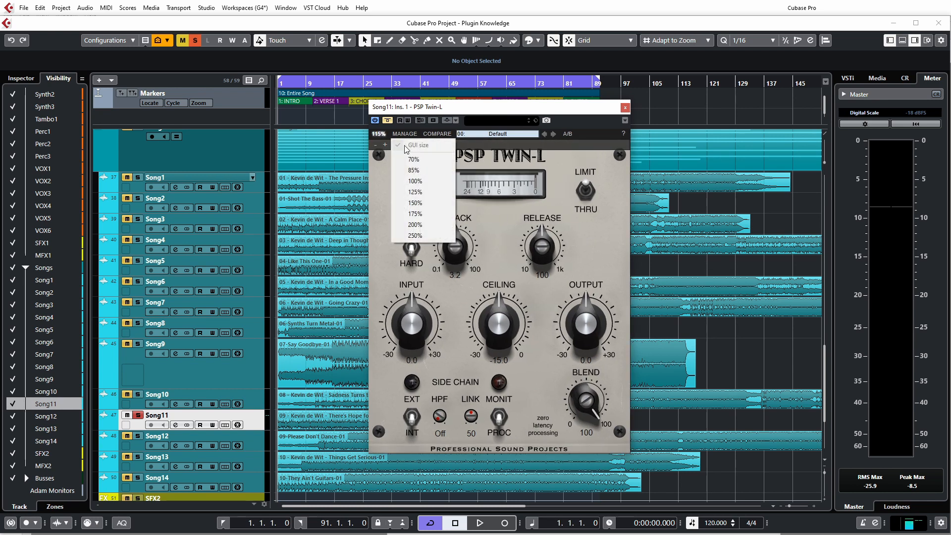
left_click(421, 203)
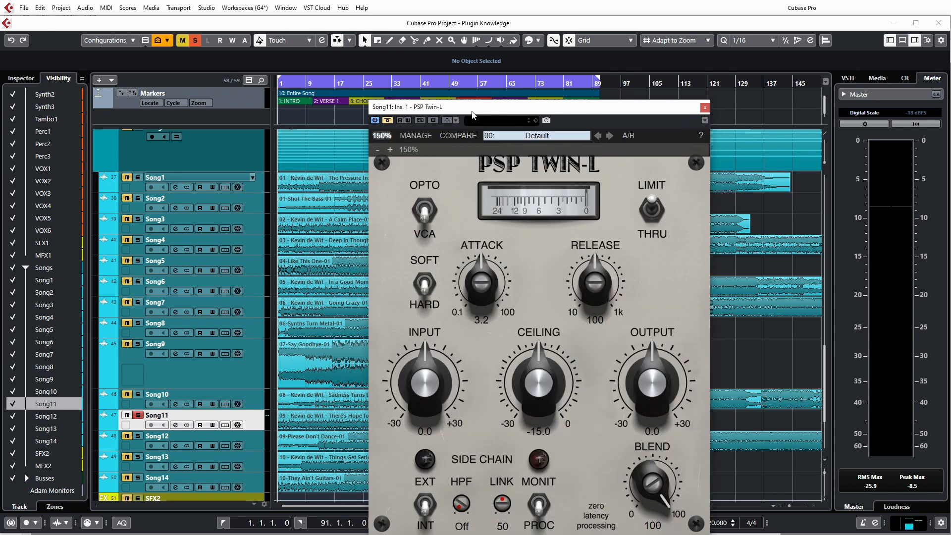
left_click_drag(485, 112, 466, 45)
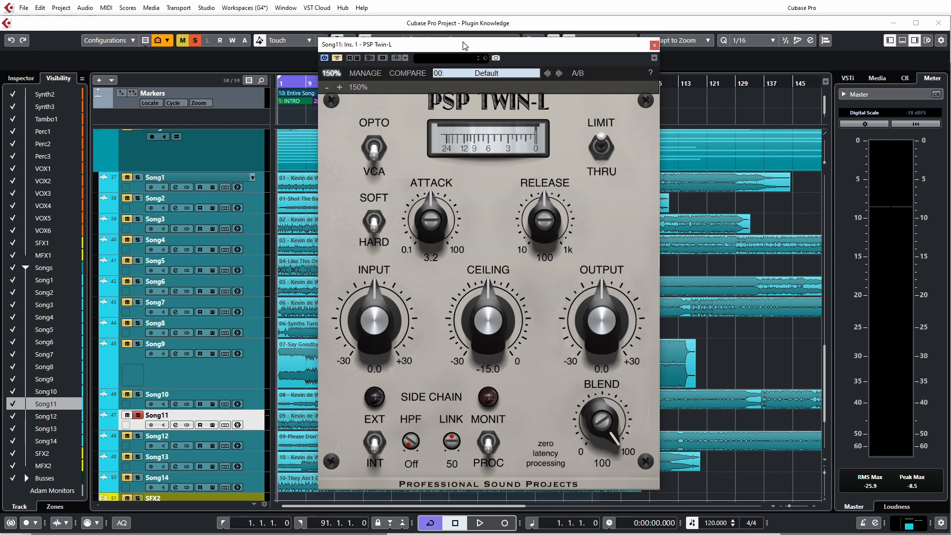
Try the GUI size presets 125%, 150% and 100% on the plug-in.
left_click(358, 89)
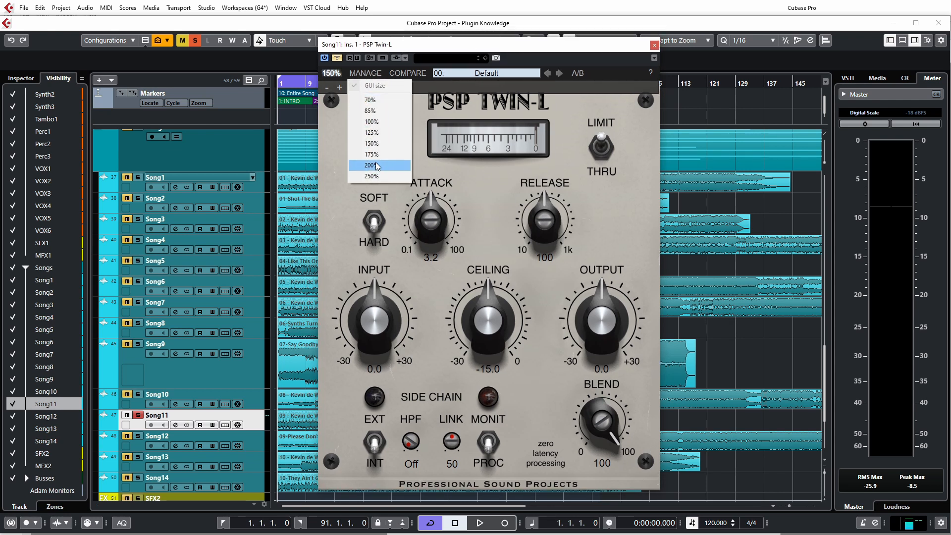
left_click(376, 132)
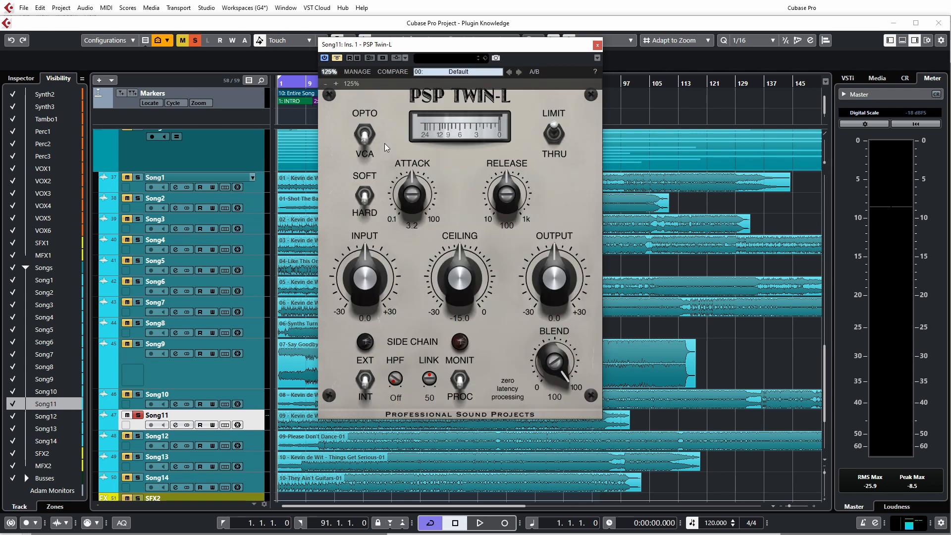
left_click(353, 102)
left_click(369, 101)
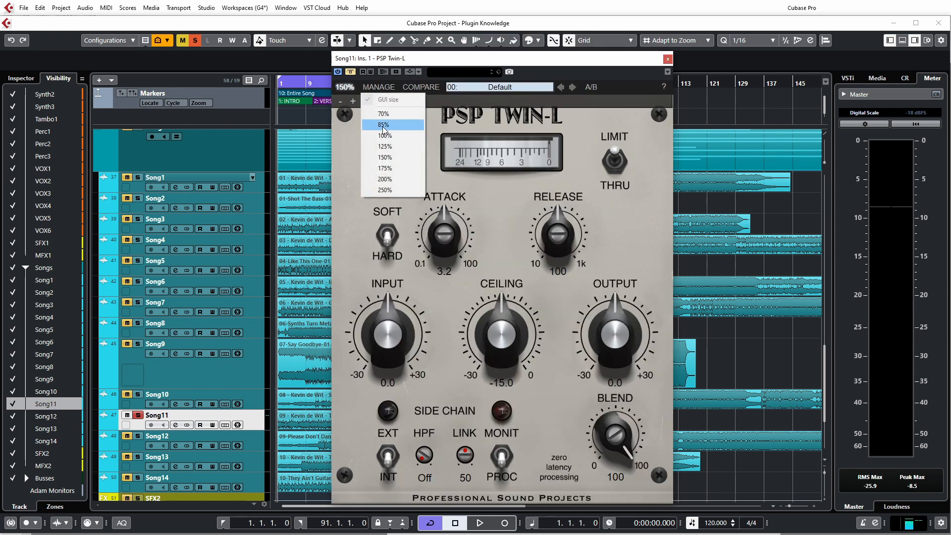
left_click(377, 134)
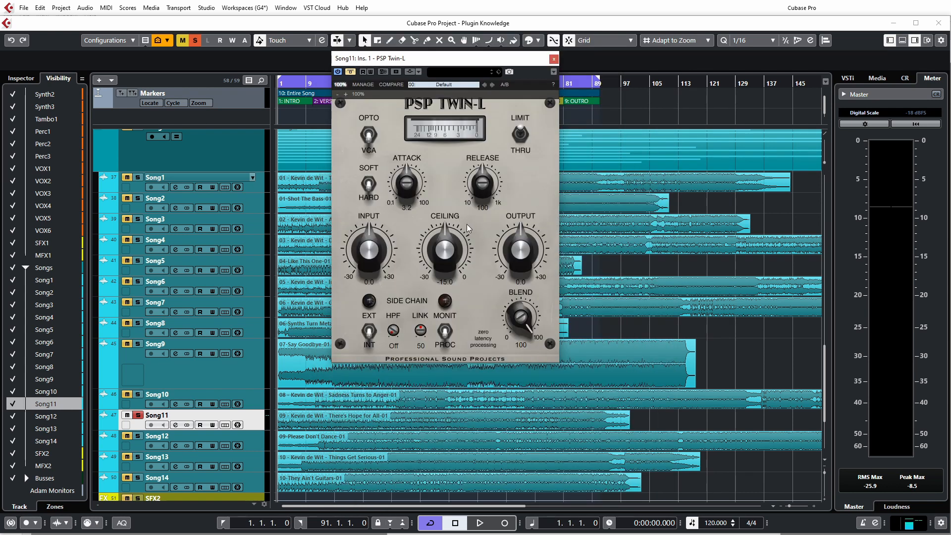
Set the plug-in's GUI size to 125% and move its window towards the middle of the project.
left_click(357, 94)
left_click(379, 142)
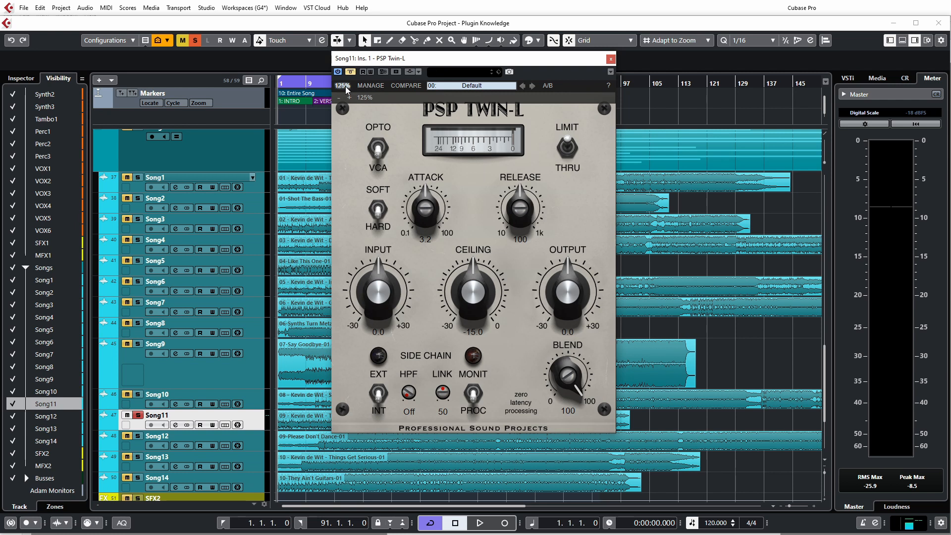
left_click_drag(434, 58, 478, 86)
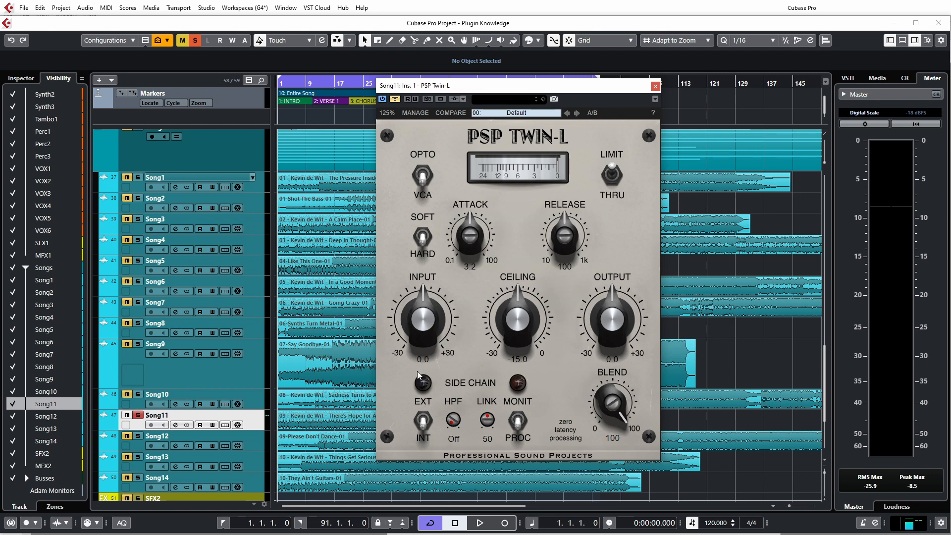
Start playback of Song11 and compare the unprocessed THRU signal with LIMIT, ending on LIMIT.
key("space")
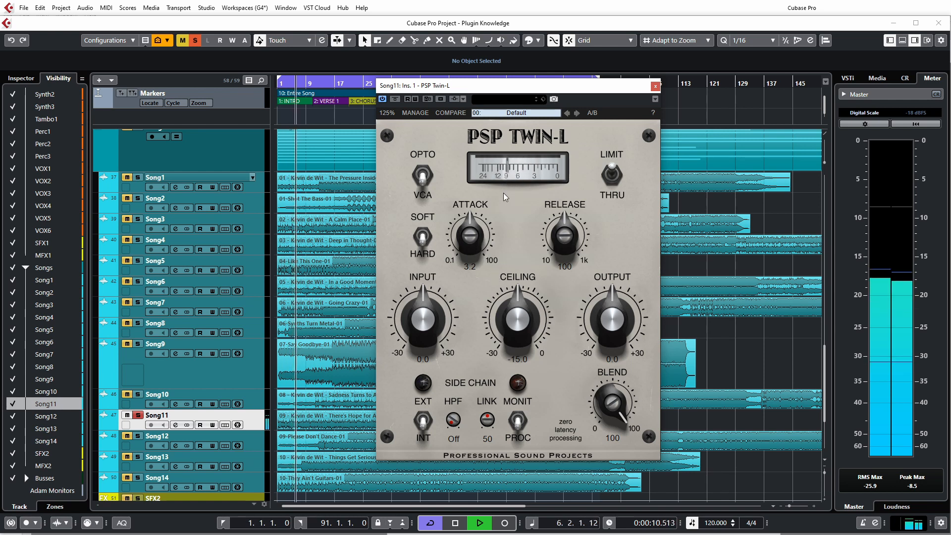
left_click(618, 181)
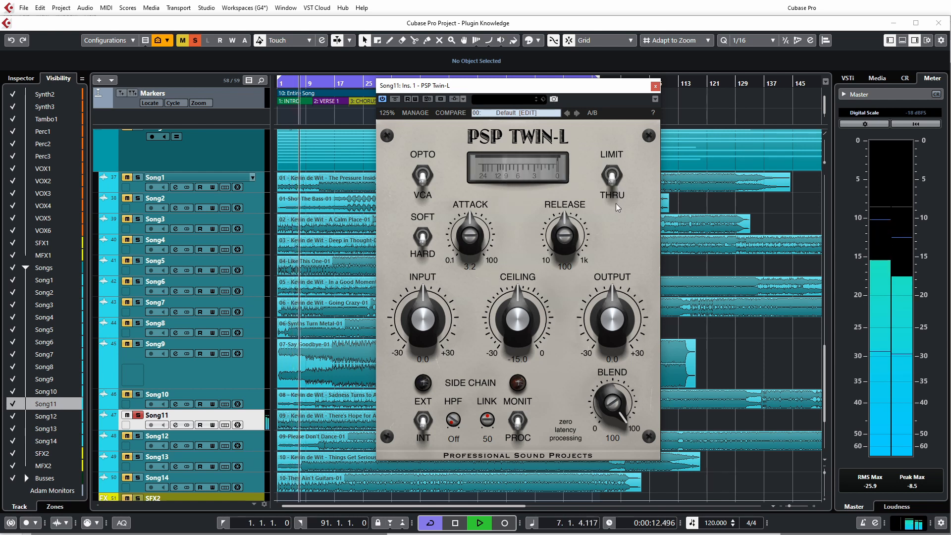
left_click(617, 165)
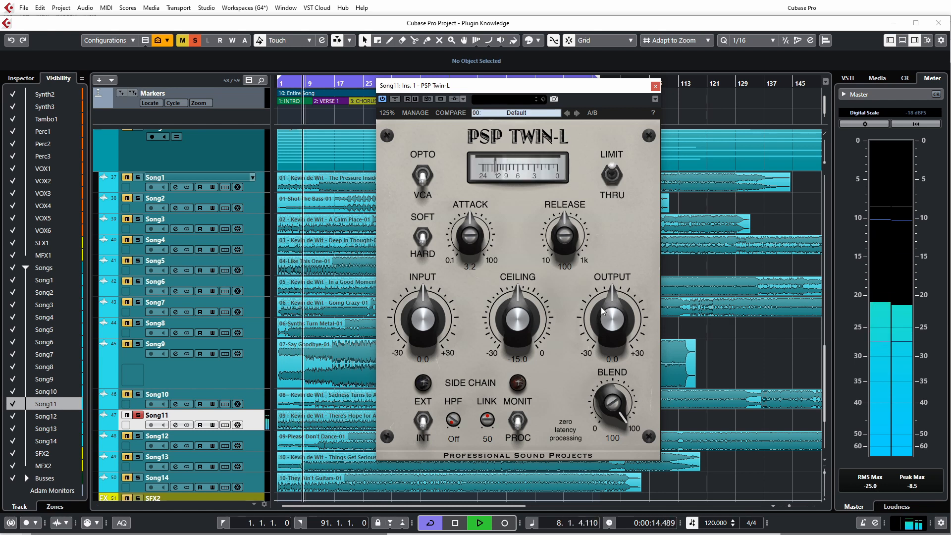
Raise the ceiling to 0.0 during playback, lower it to -3.1, and stop playback.
left_click_drag(526, 307, 561, 189)
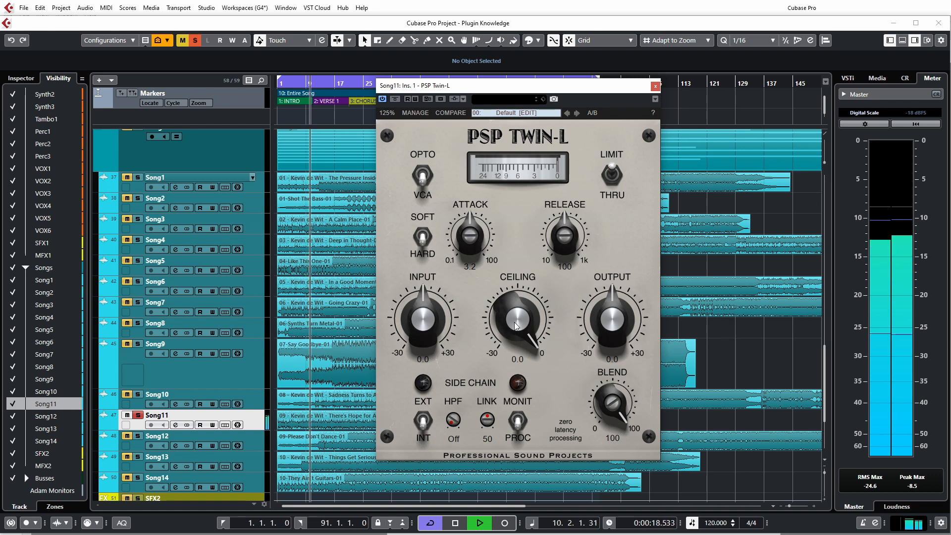
left_click_drag(516, 323, 515, 346)
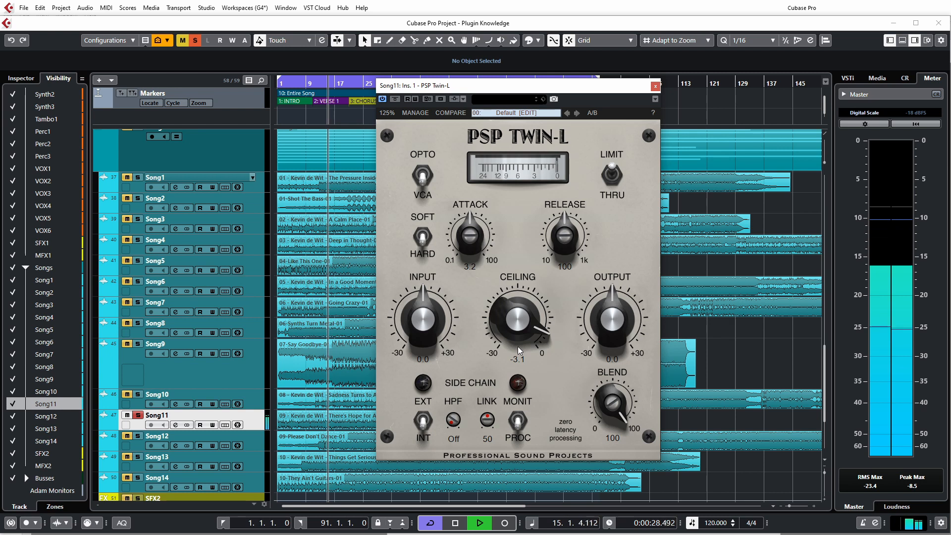
key("space")
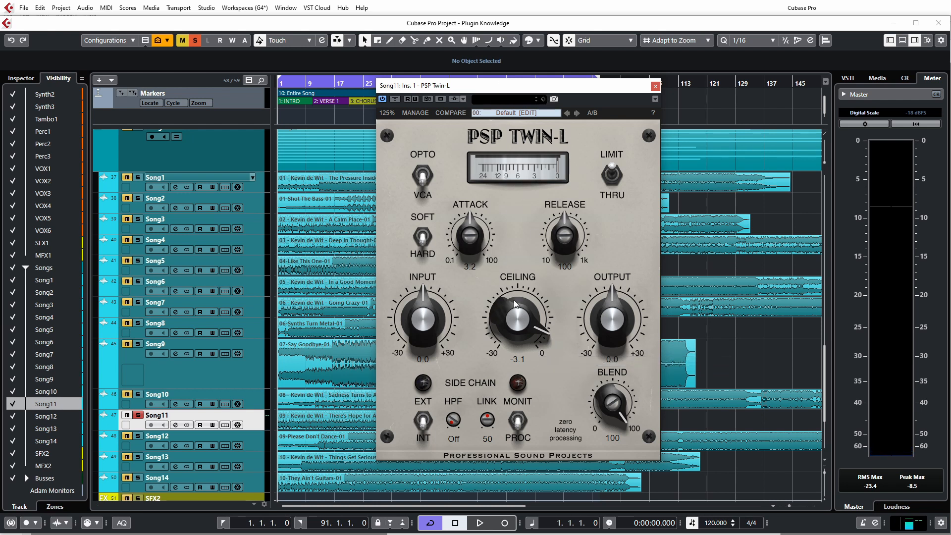
Set the ceiling to -0.4 and, with playback restarted, raise the input to 3.5.
left_click_drag(518, 308, 521, 295)
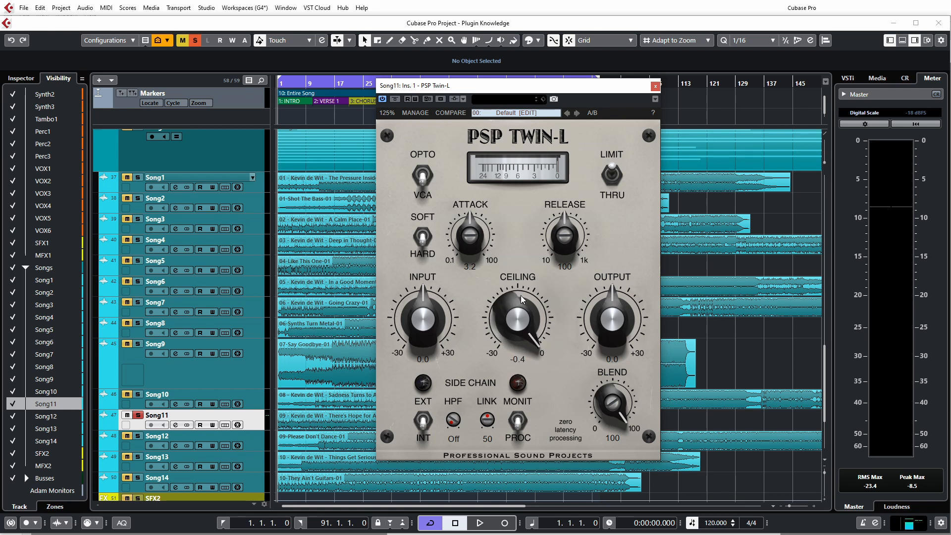
key("space")
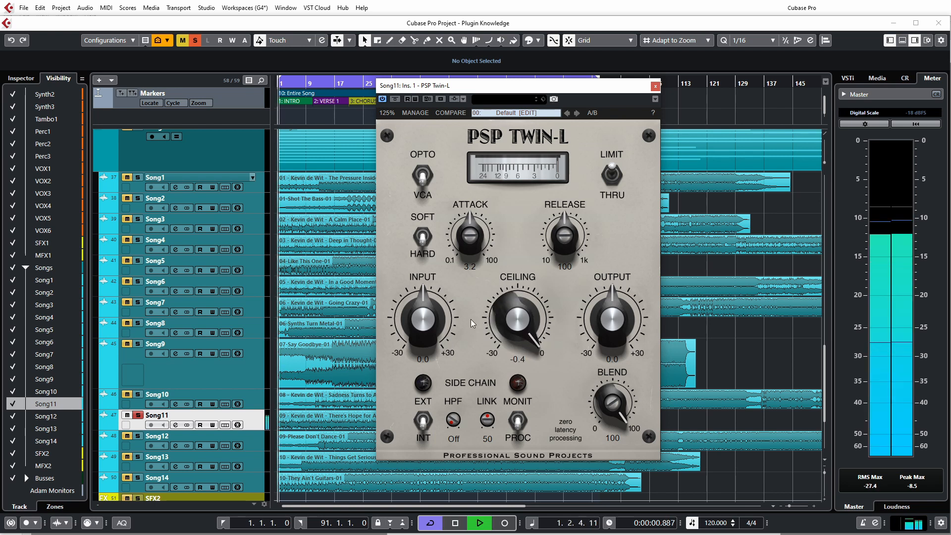
left_click_drag(418, 323, 424, 315)
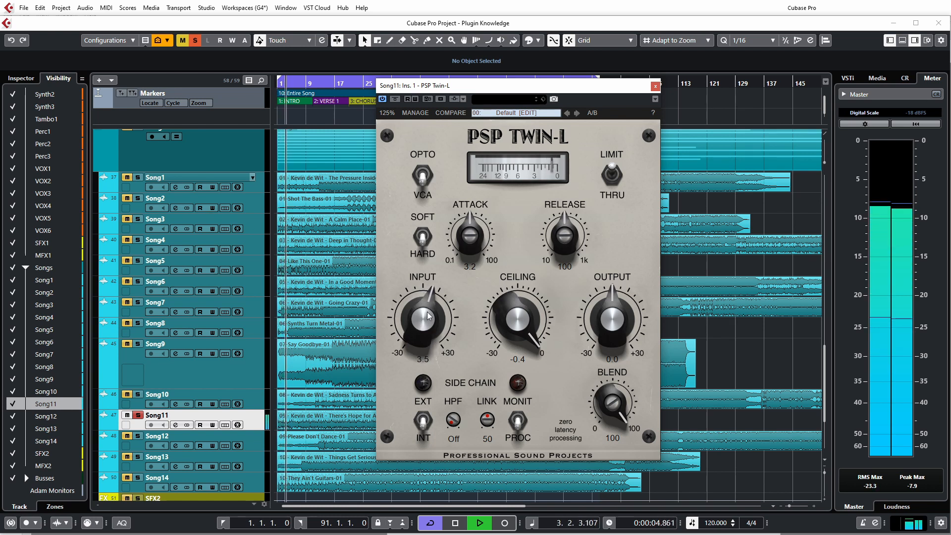
Lower the output to -5.5, raise the input to about 10.5, and bring the output down to -12.1 during playback.
left_click_drag(612, 313, 605, 325)
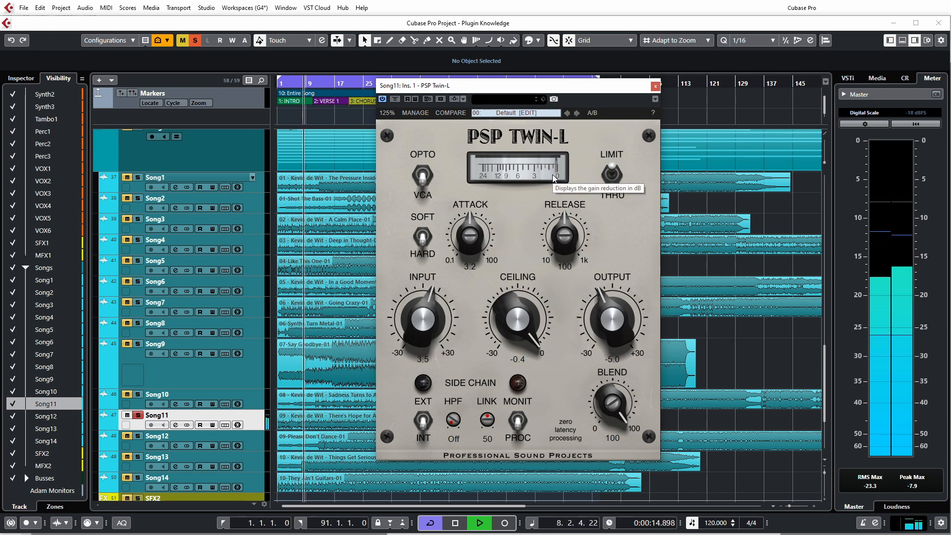
scroll(602, 323, "down", 1)
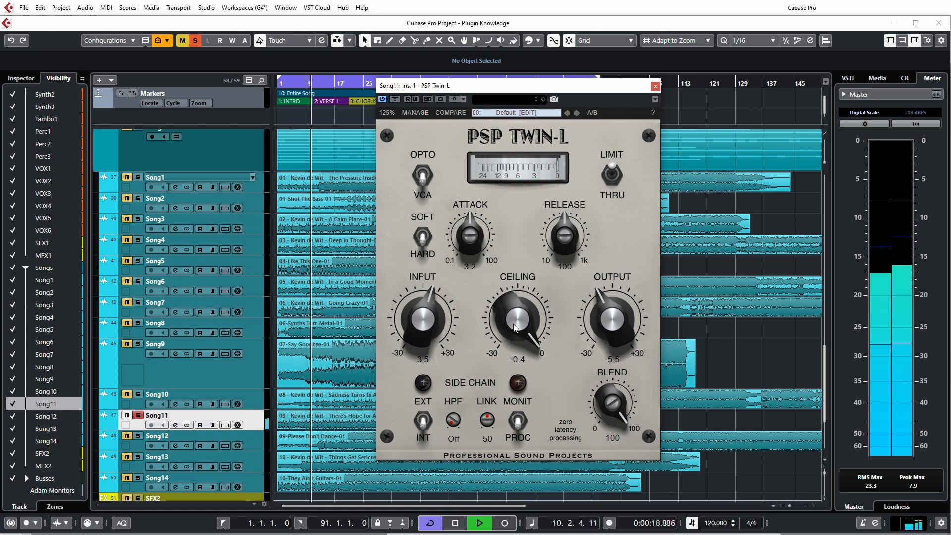
scroll(424, 319, "up", 3)
scroll(425, 319, "up", 12)
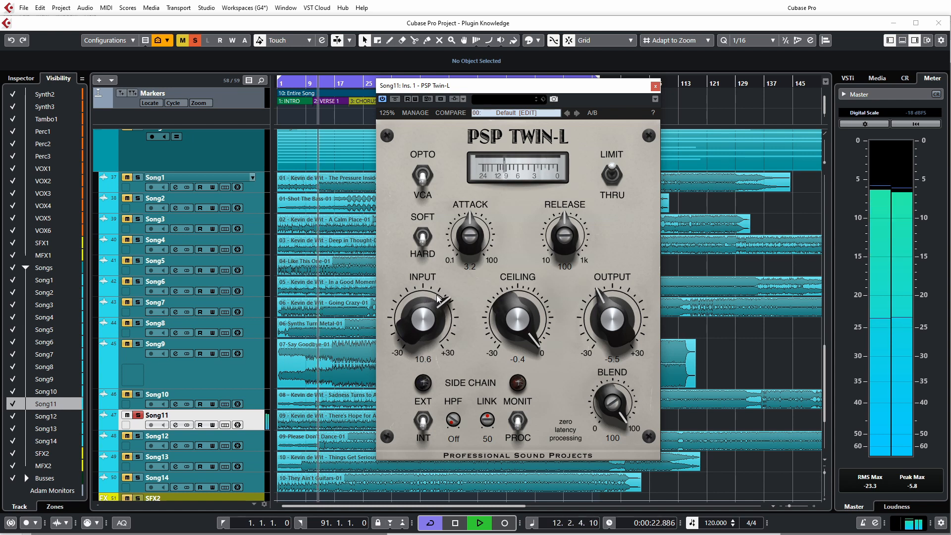
scroll(605, 331, "down", 15)
left_click_drag(604, 328, 605, 325)
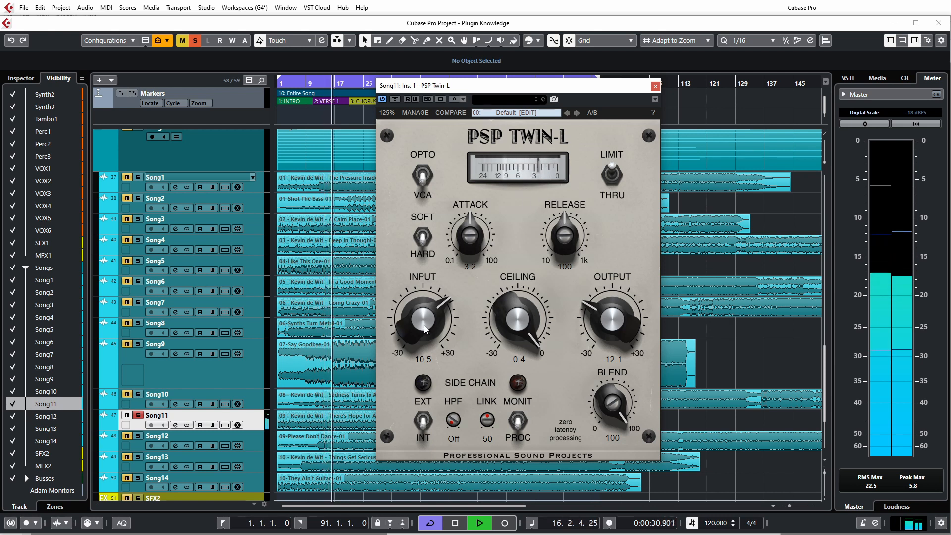
Set the input to 4.3 and match the output level against THRU at -4.2, ending on LIMIT.
left_click_drag(424, 340, 421, 348)
left_click_drag(612, 310, 612, 303)
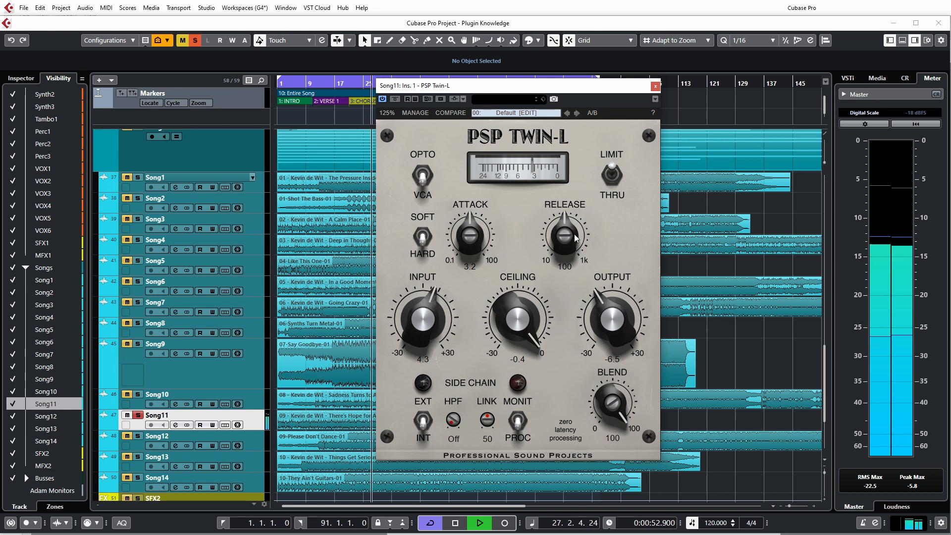
left_click(613, 198)
left_click_drag(596, 333, 596, 323)
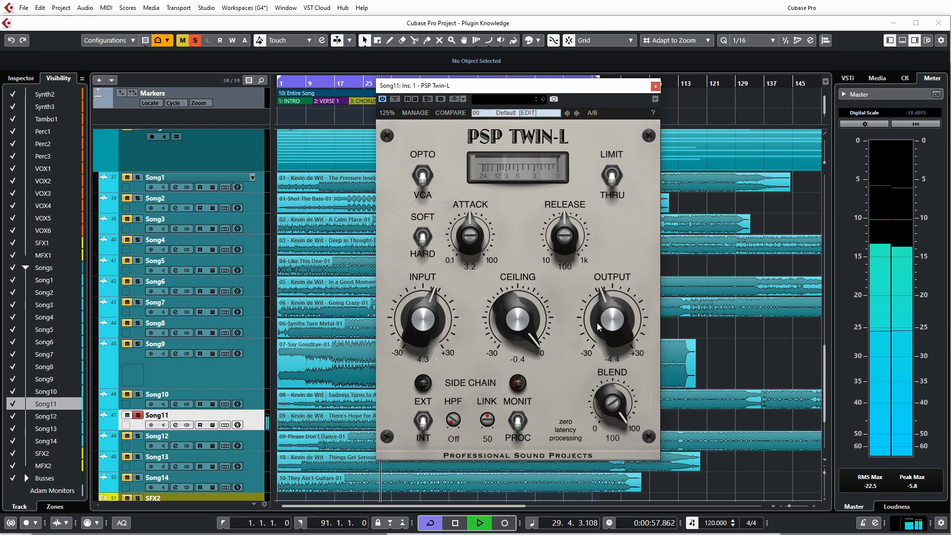
left_click(613, 181)
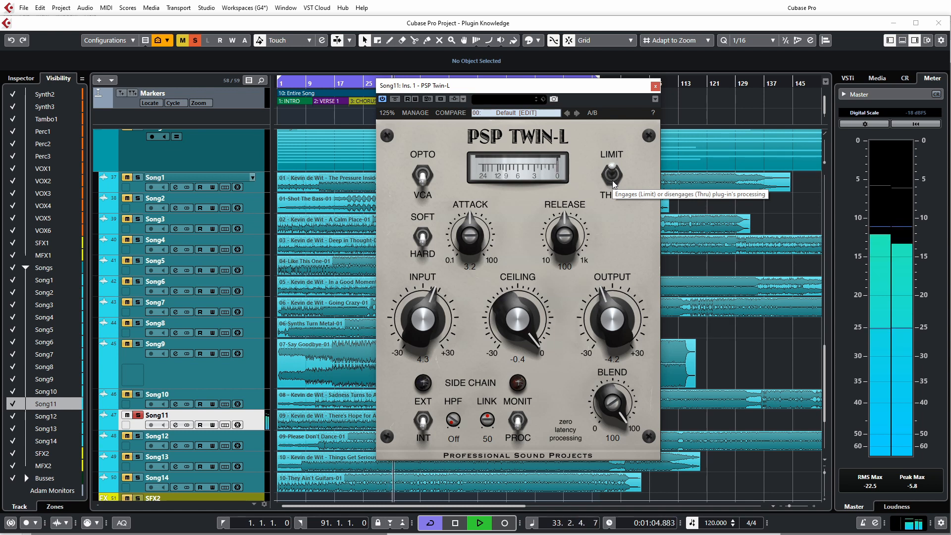
Compare the level-matched THRU and LIMIT signals repeatedly during playback, ending on LIMIT, and stop the song.
left_click(613, 181)
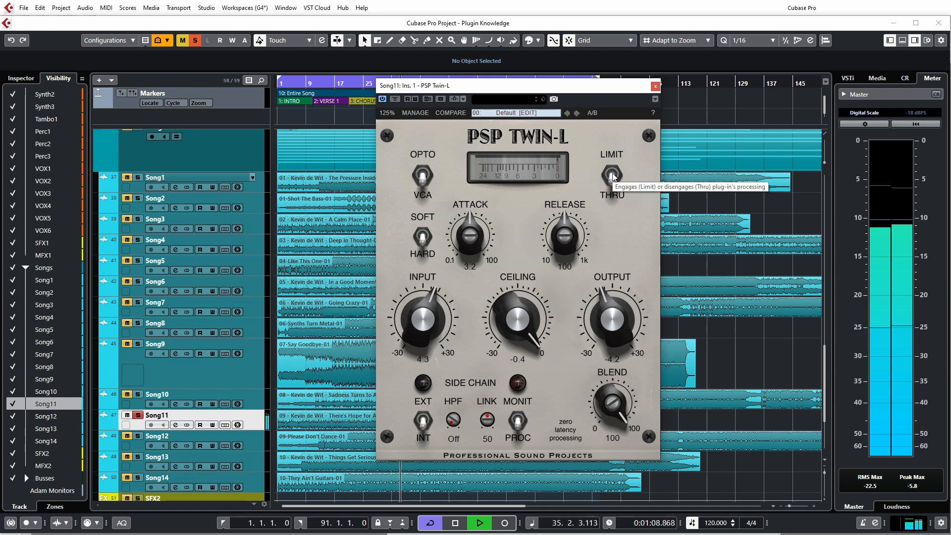
left_click(613, 176)
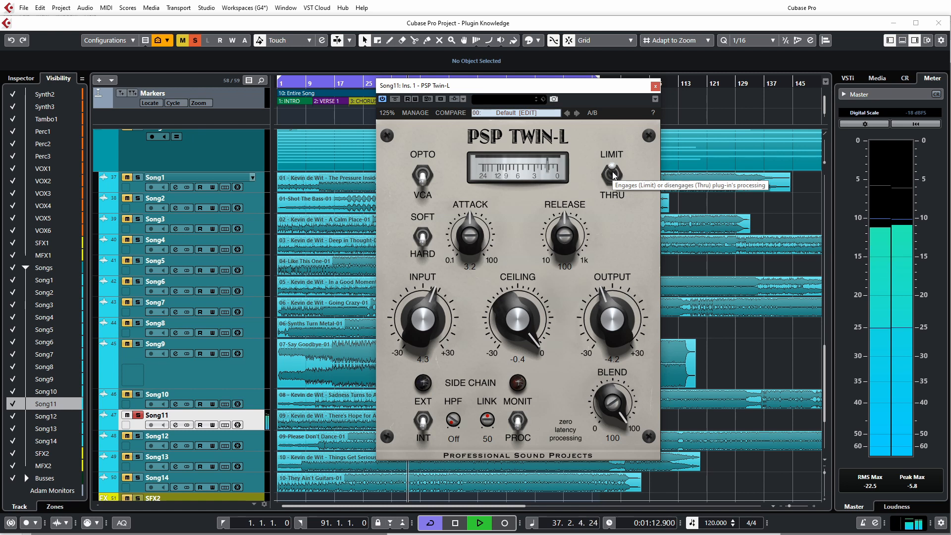
left_click(613, 175)
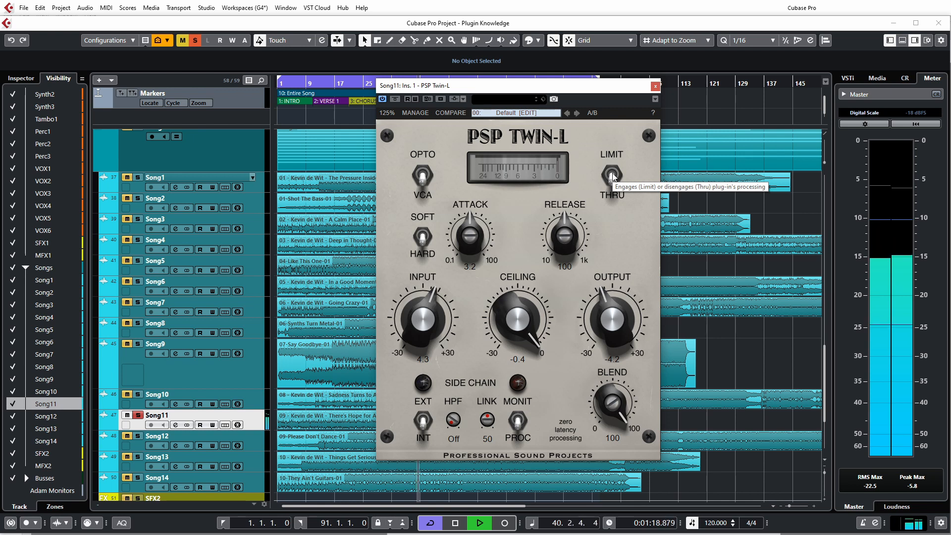
left_click(612, 175)
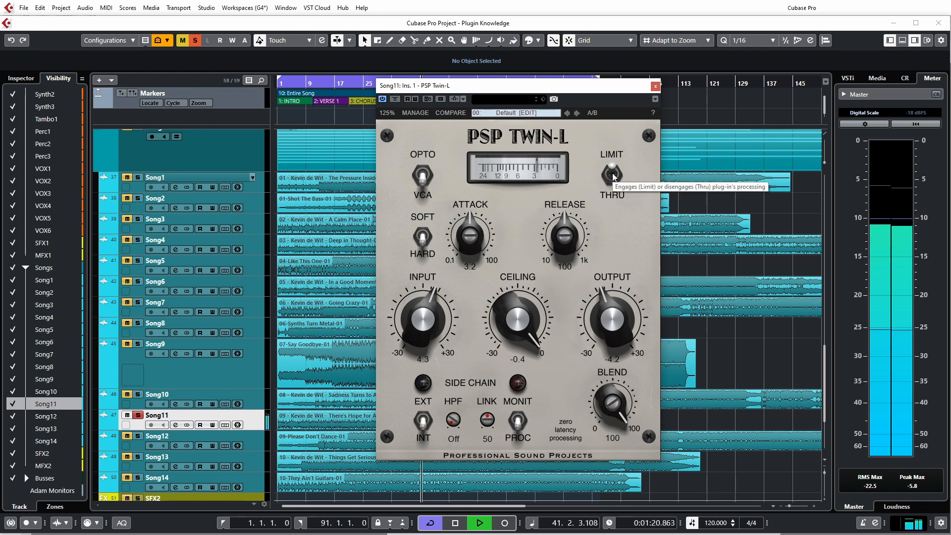
key("space")
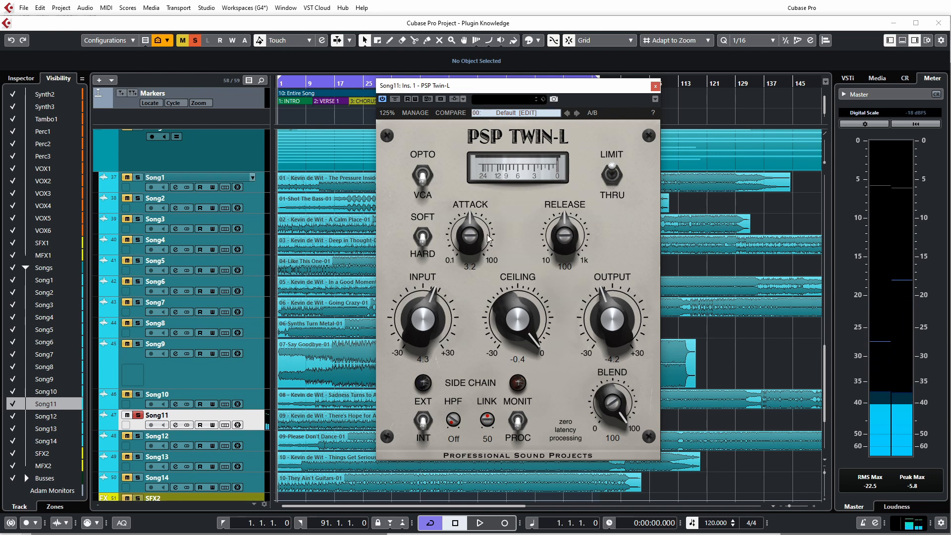
With playback restarted, sweep the attack from 0.1 to 100.0 and settle it at 0.8.
key("space")
left_click_drag(479, 255, 456, 307)
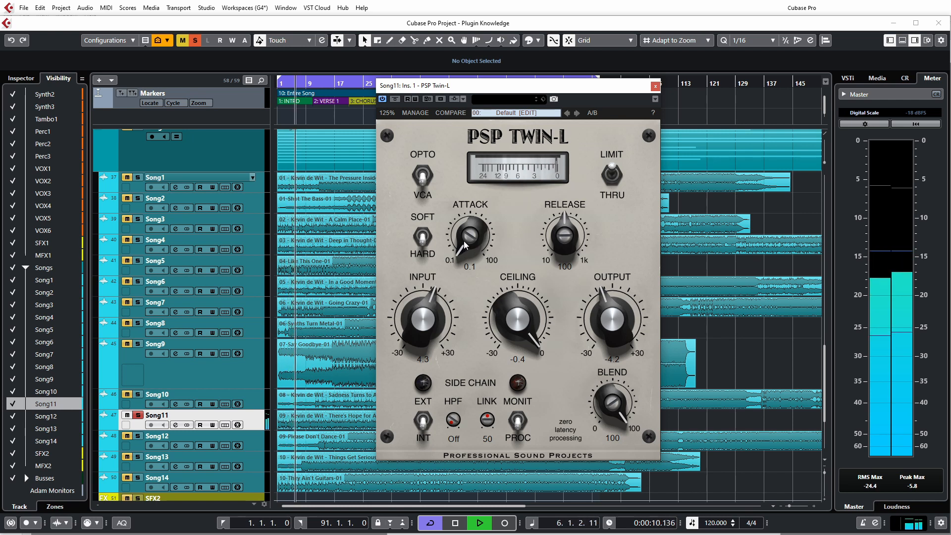
left_click_drag(464, 244, 475, 148)
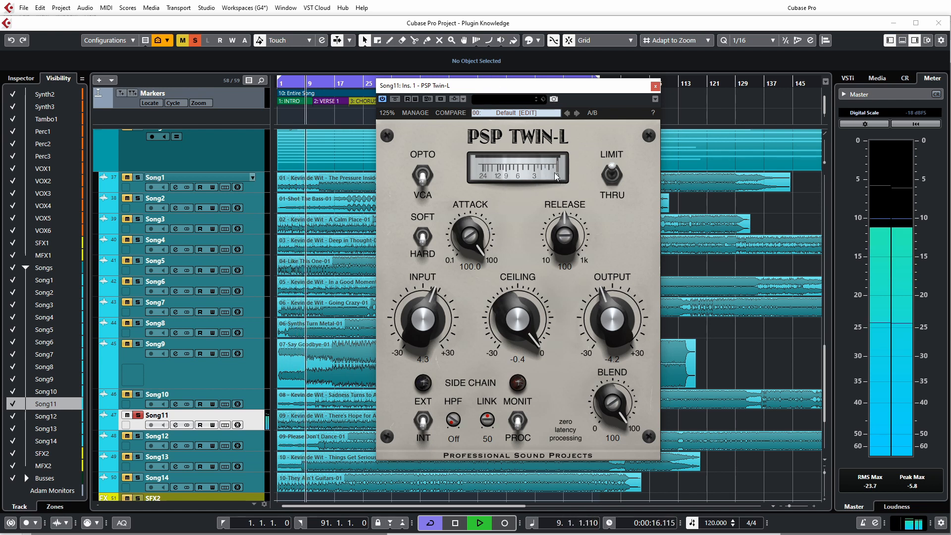
left_click_drag(463, 251, 469, 343)
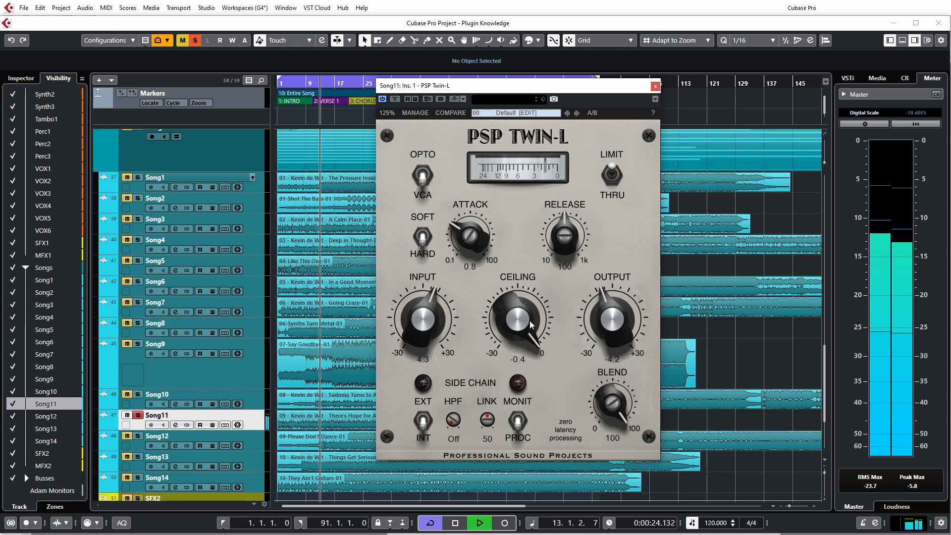
Try the release at 10 ms and at 1000 ms during playback, replaying the song's opening with the longer setting.
left_click_drag(567, 236, 560, 316)
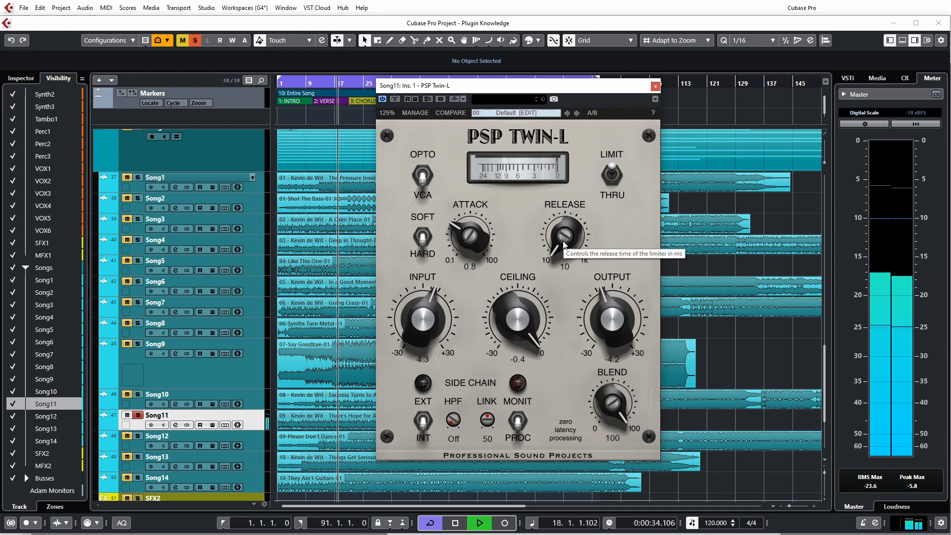
left_click_drag(564, 244, 566, 115)
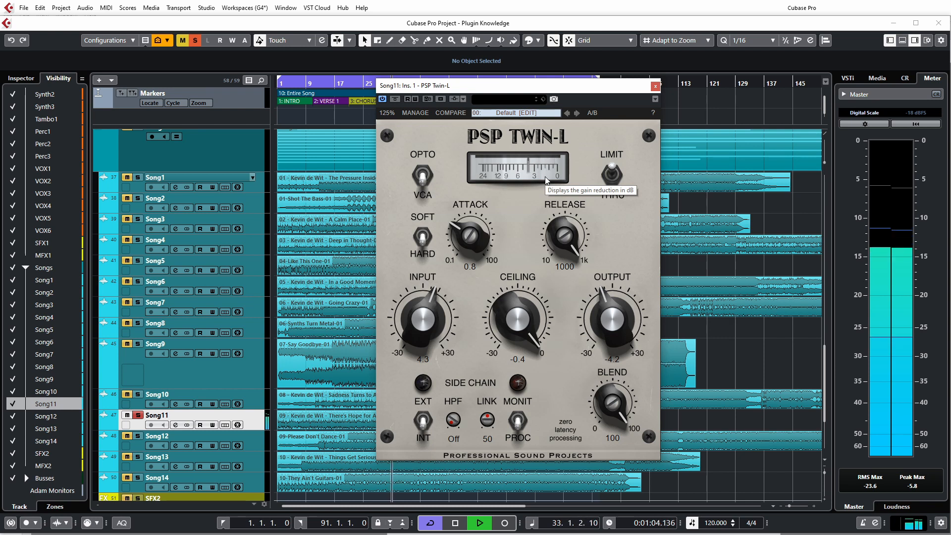
key("space")
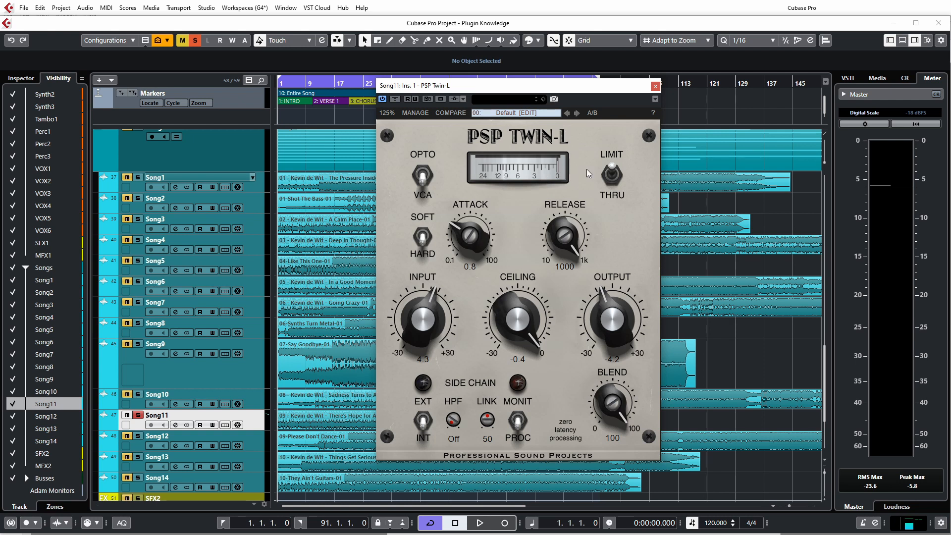
key("space")
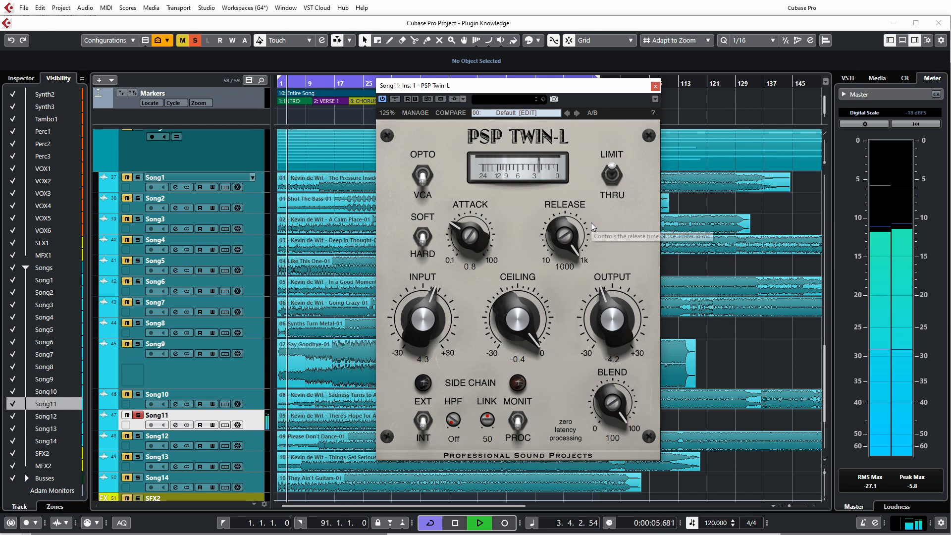
key("space")
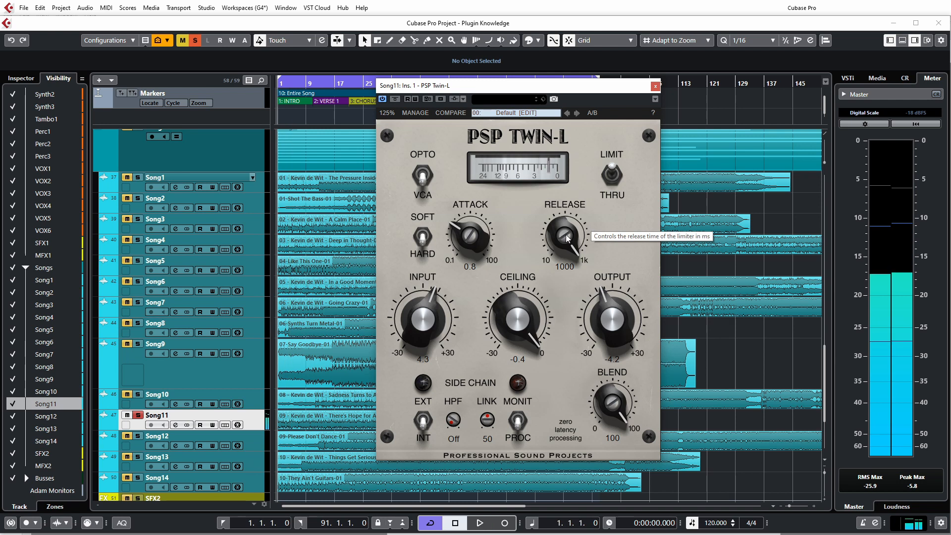
Set the release to 19 ms and play the song's opening again, then stop.
left_click_drag(568, 238, 608, 377)
key("space")
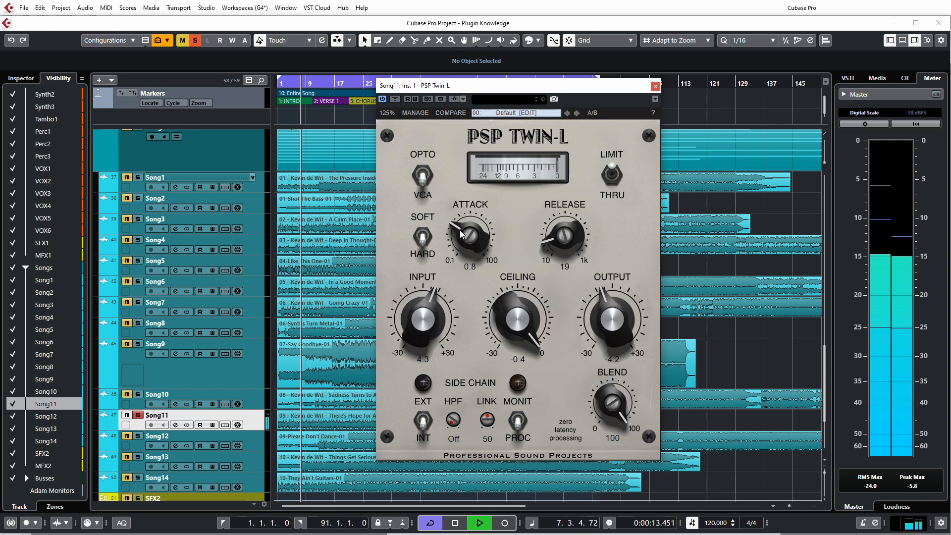
key("space")
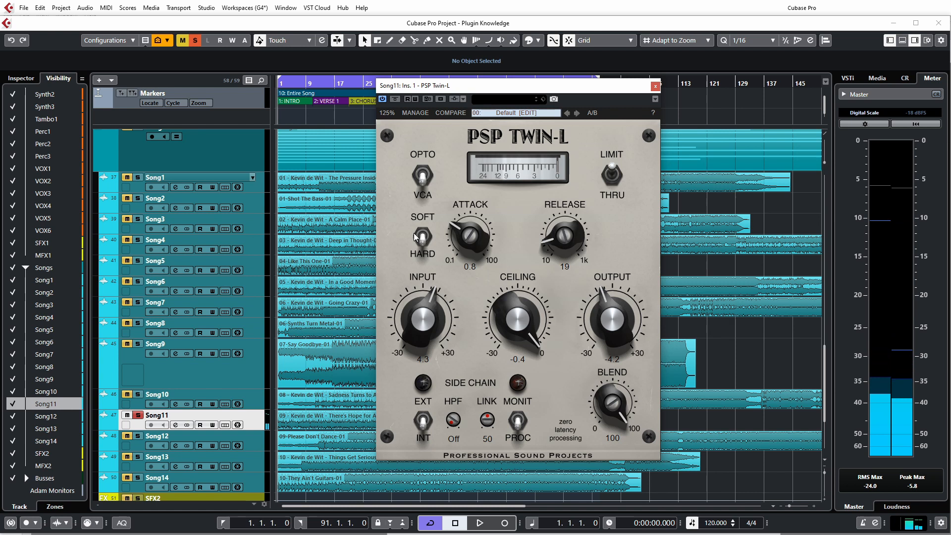
Restart playback, switch the limiting knee from HARD to SOFT, and stop the song after listening.
key("space")
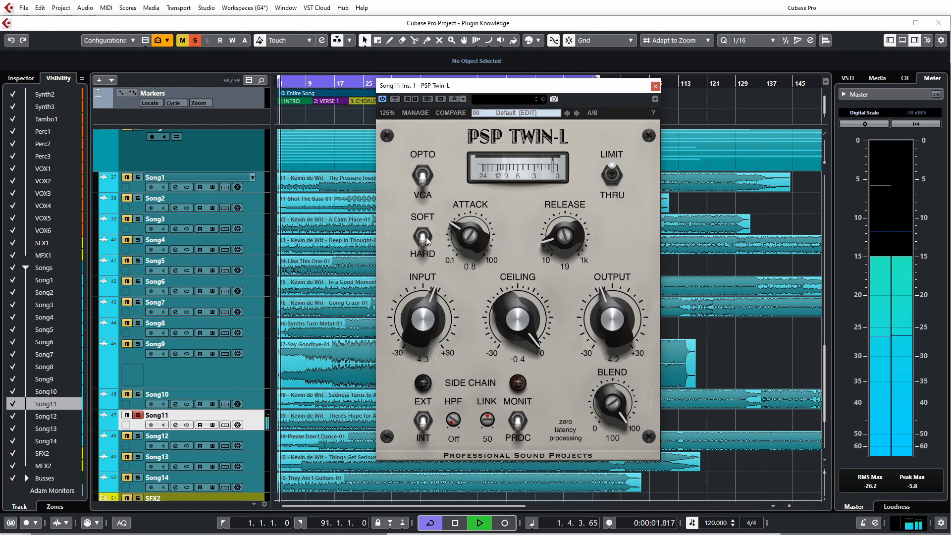
left_click(426, 235)
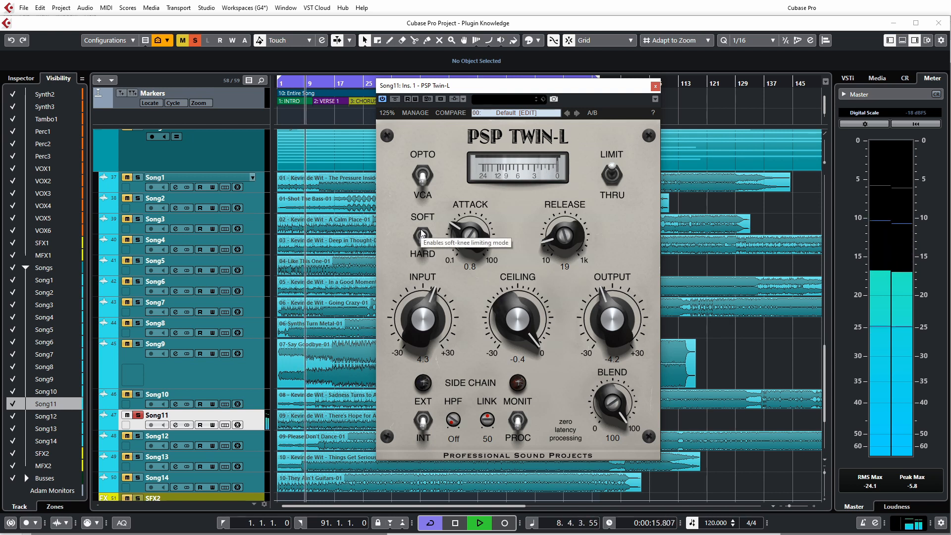
left_click(420, 229)
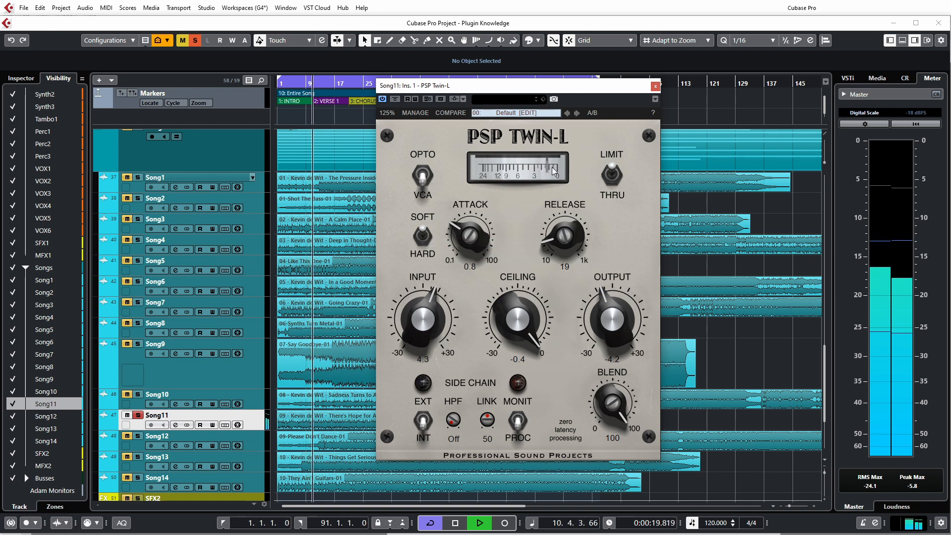
key("space")
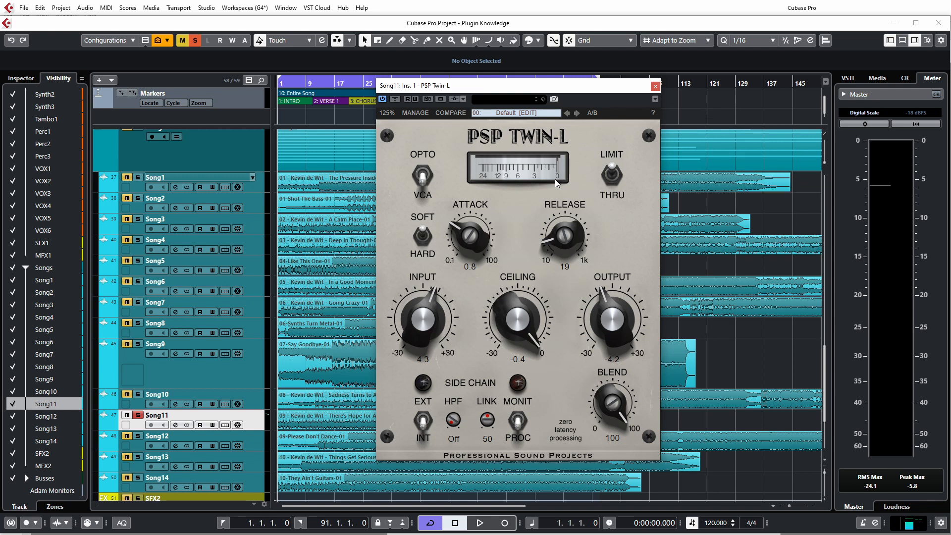
During playback, set the side-chain HPF to 148 and switch from PROC to MONIT, then stop the song.
key("space")
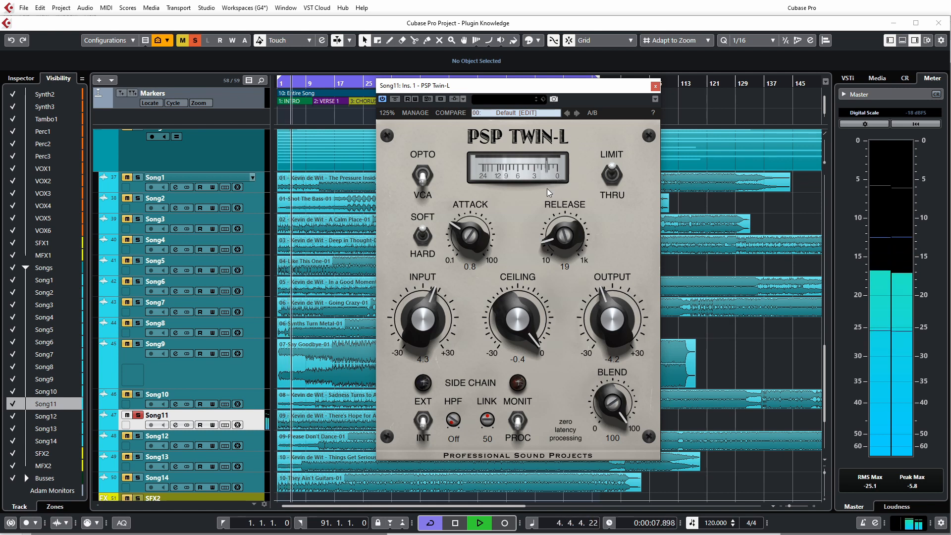
left_click_drag(455, 421, 477, 344)
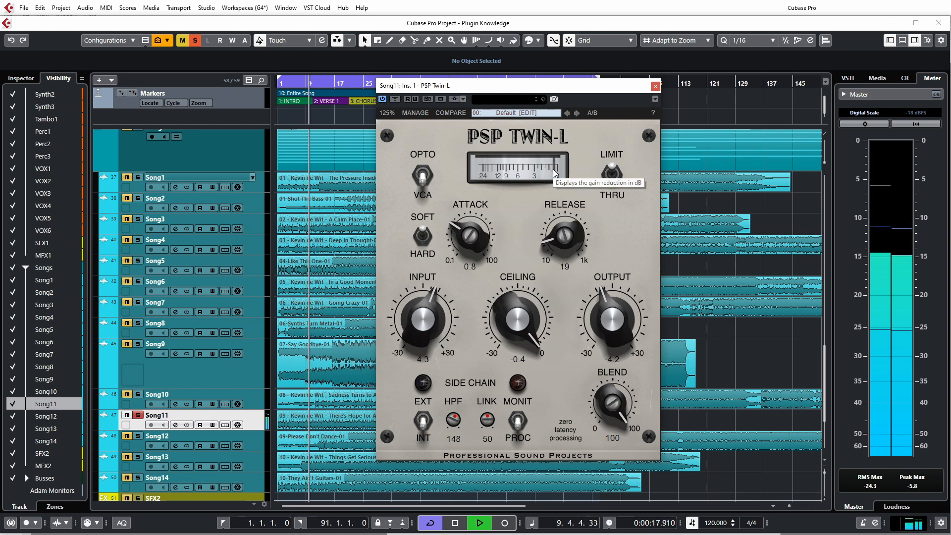
left_click(518, 420)
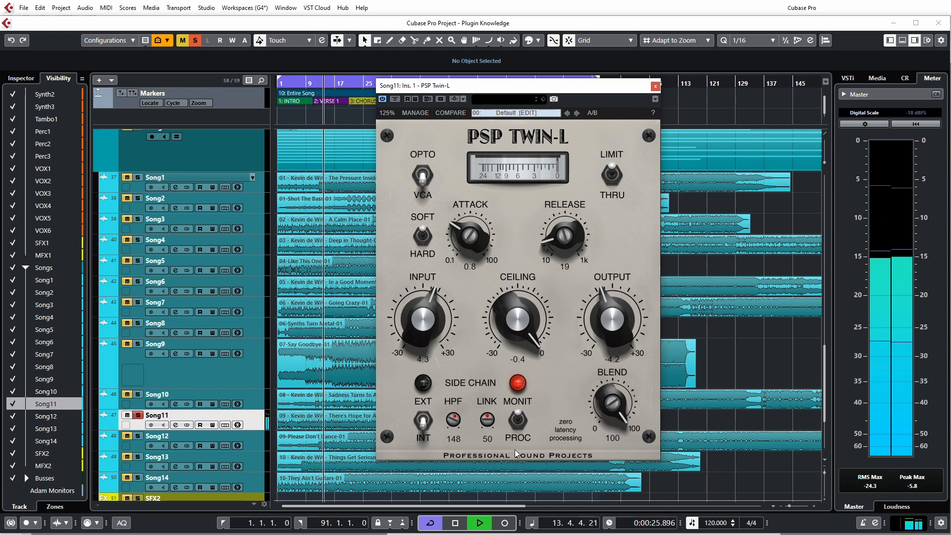
key("space")
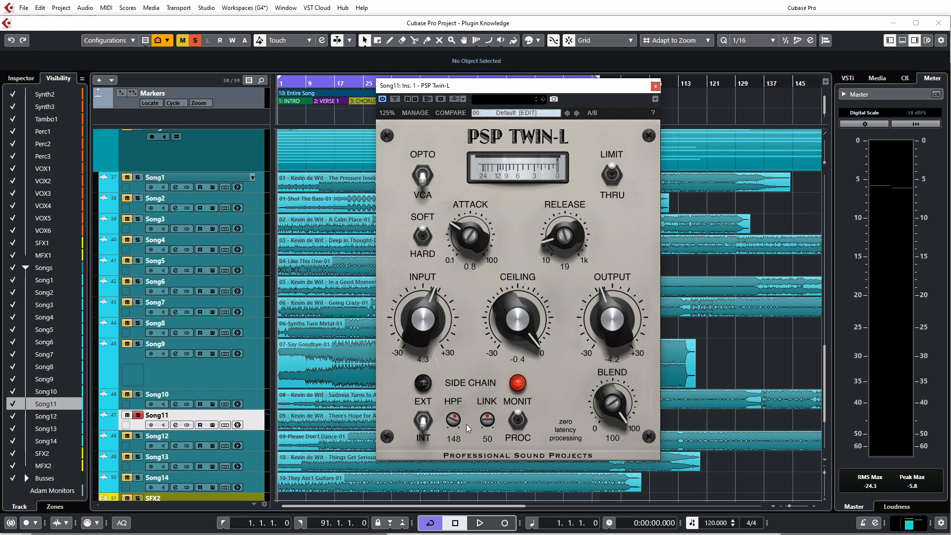
Restart playback, return the side-chain monitor switch to PROC, and turn the HPF off.
key("space")
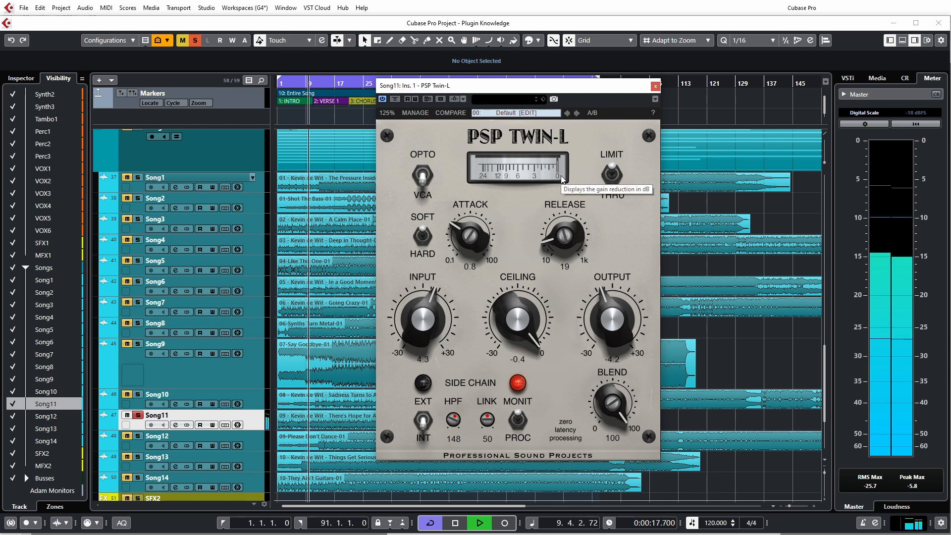
left_click(519, 422)
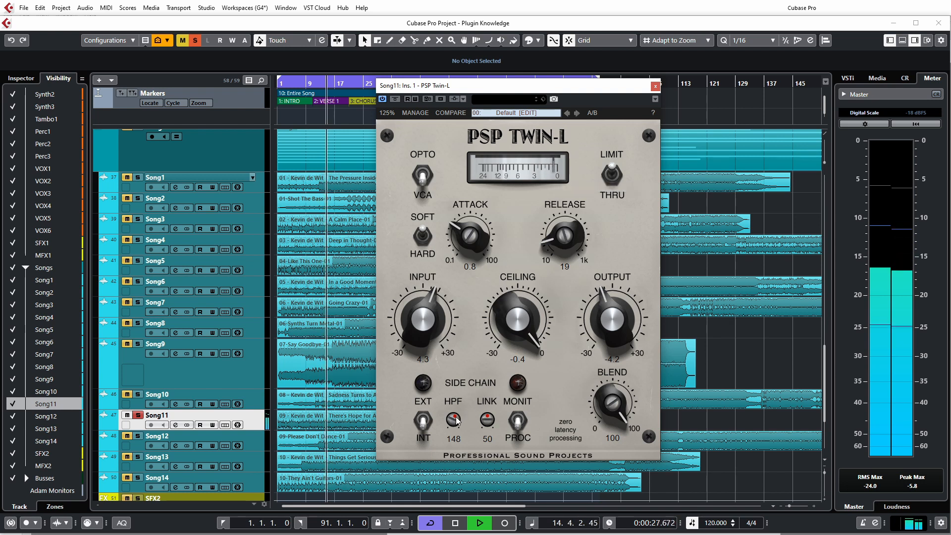
left_click_drag(456, 419, 468, 500)
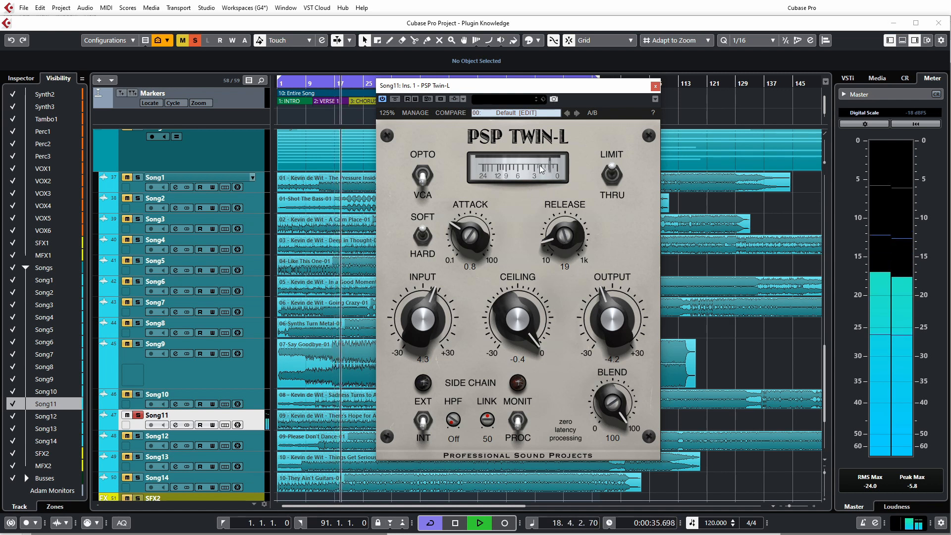
Audition the song with the release at 1000 ms and side-chain HPF at 220, then set the release to 28 ms and turn the HPF off.
key("space")
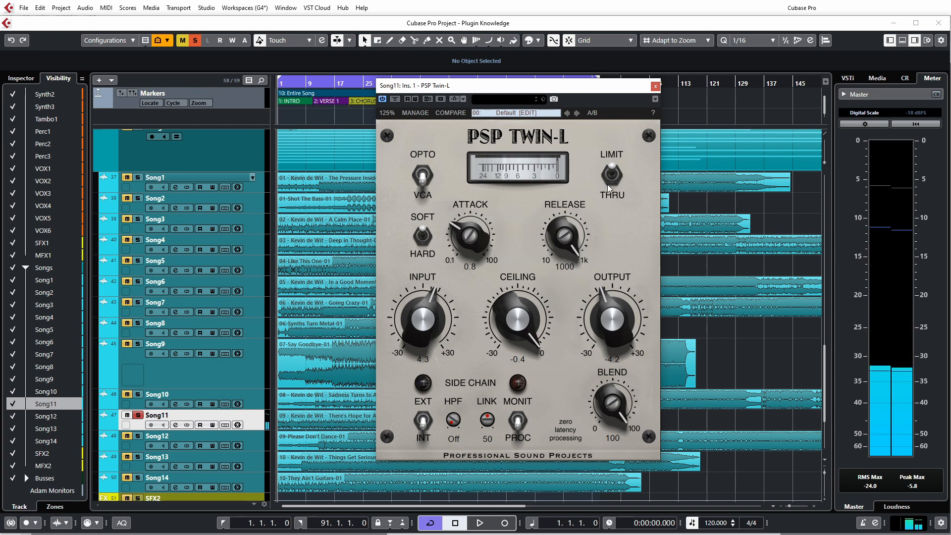
key("space")
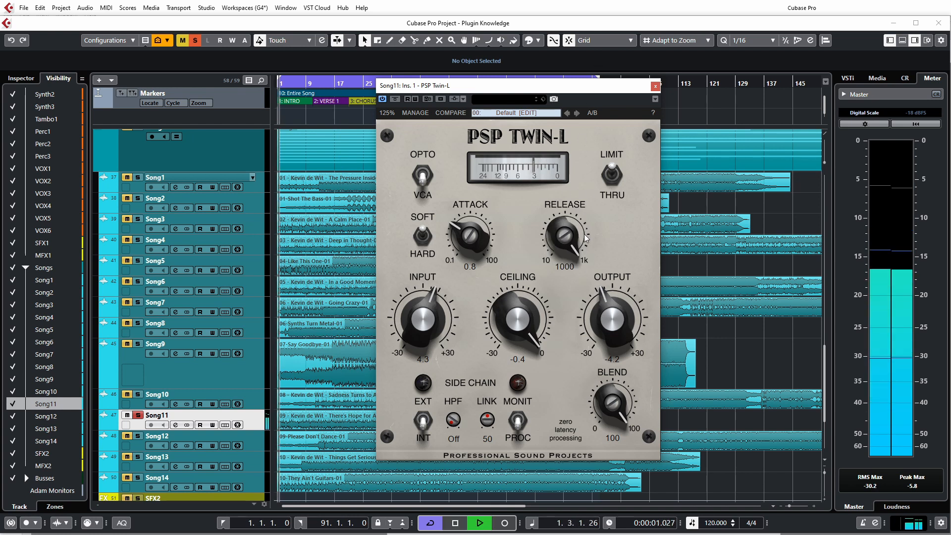
left_click_drag(455, 419, 480, 330)
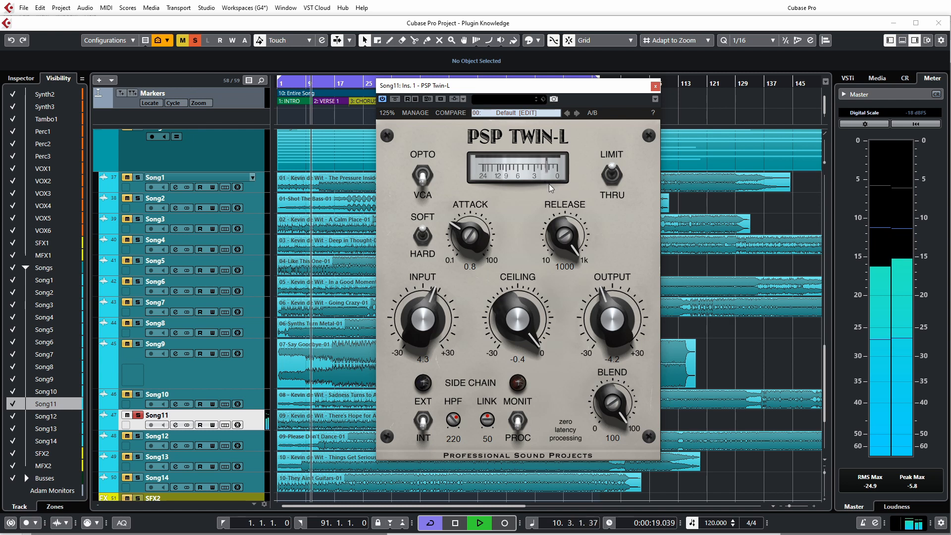
left_click_drag(553, 240, 574, 362)
key("space")
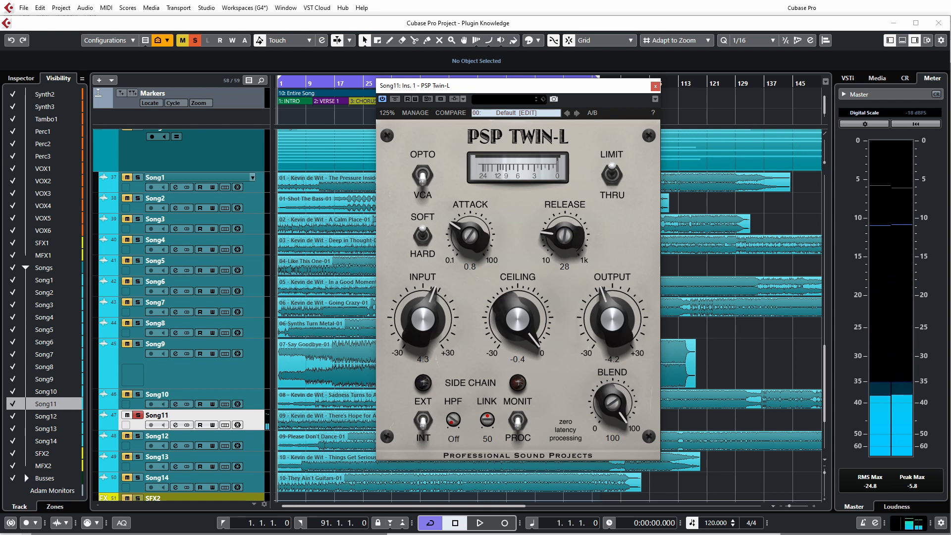
Restart playback, switch the side chain from PROC to MONIT, and set its HPF to 1k.
key("space")
left_click(517, 420)
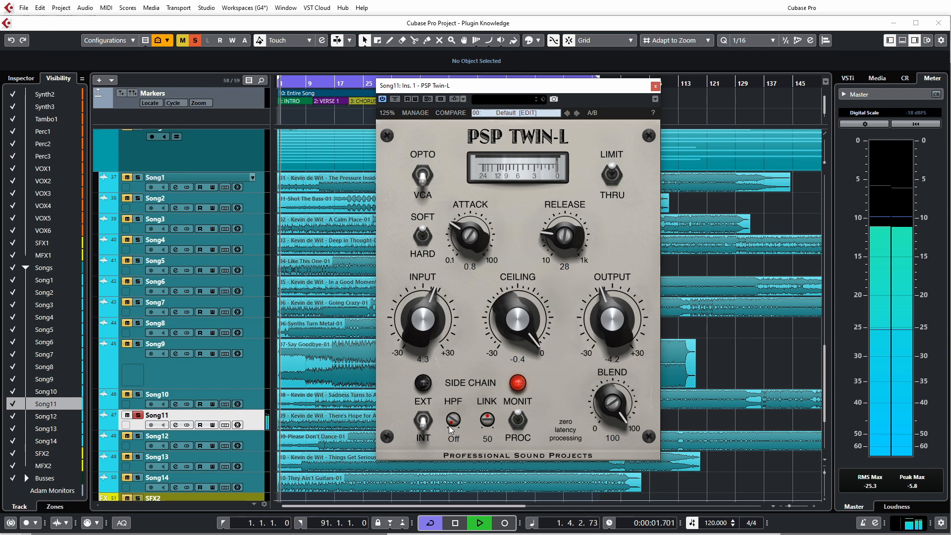
left_click_drag(454, 421, 459, 340)
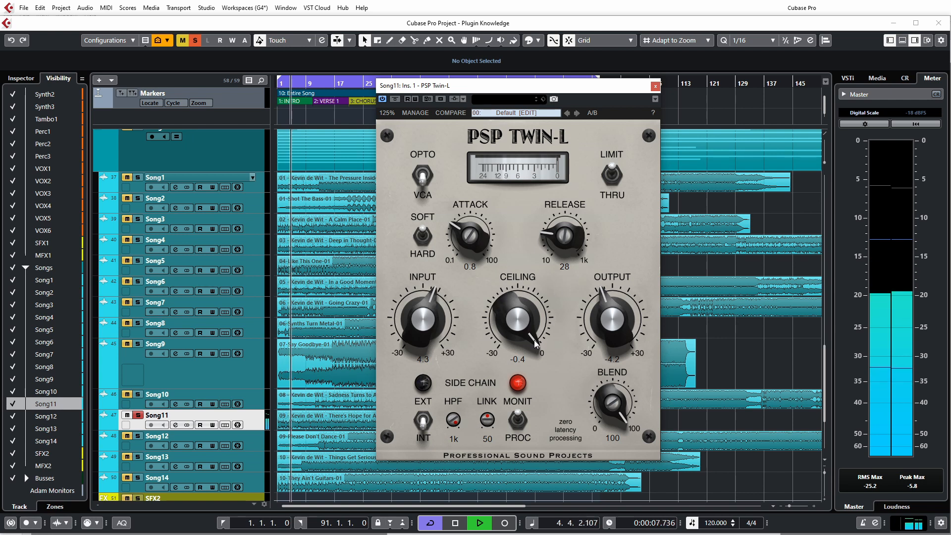
Compare the side-chain LINK at 0 and 100 while monitoring, return it to 50, and stop playback.
left_click_drag(490, 423, 493, 444)
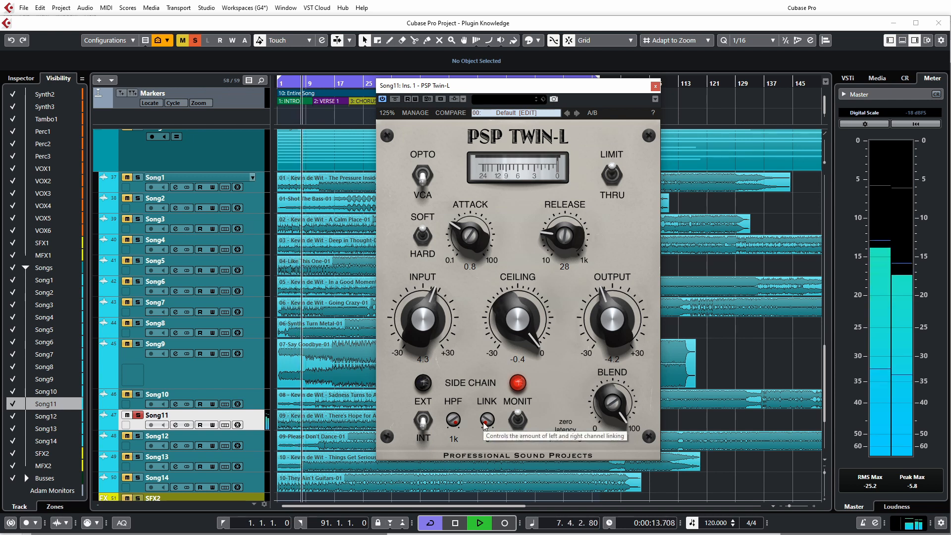
left_click_drag(485, 423, 489, 369)
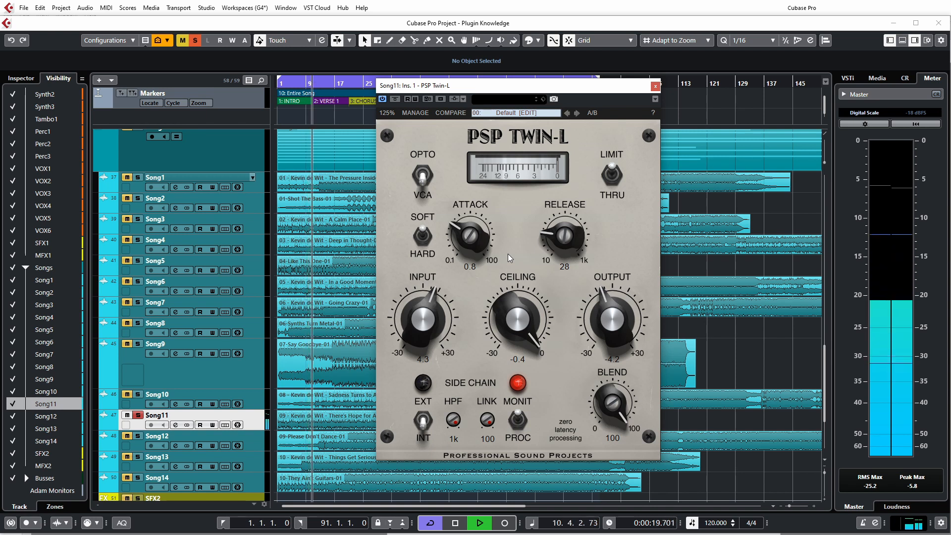
left_click_drag(488, 420, 500, 521)
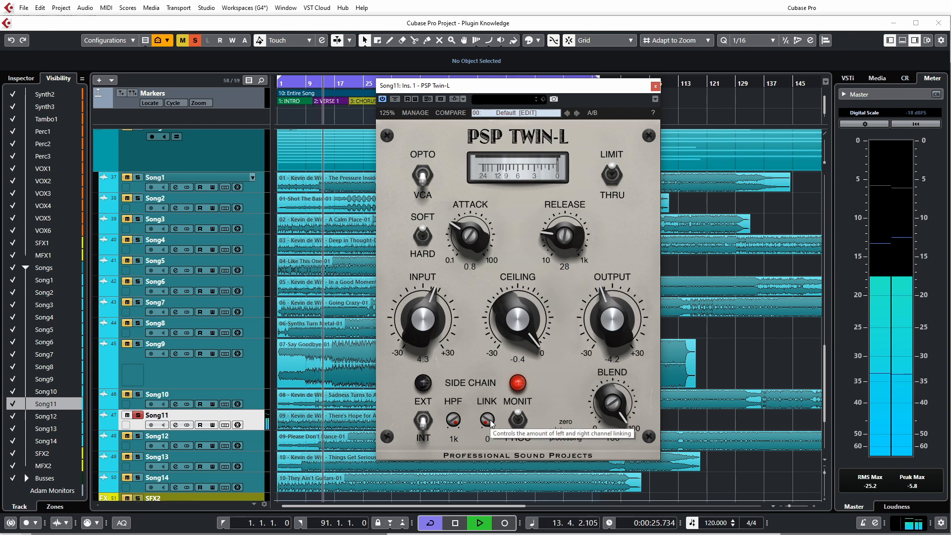
left_click_drag(490, 420, 516, 276)
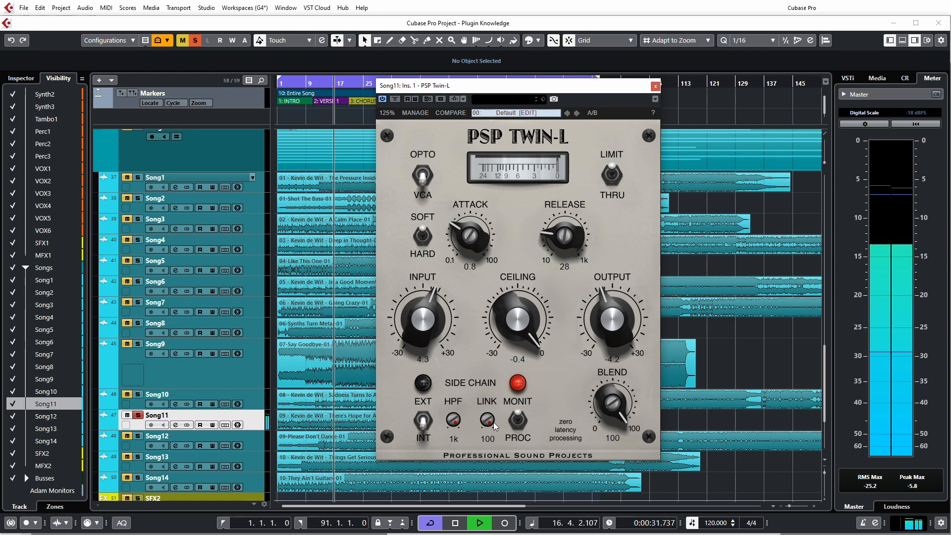
left_click_drag(489, 423, 484, 492)
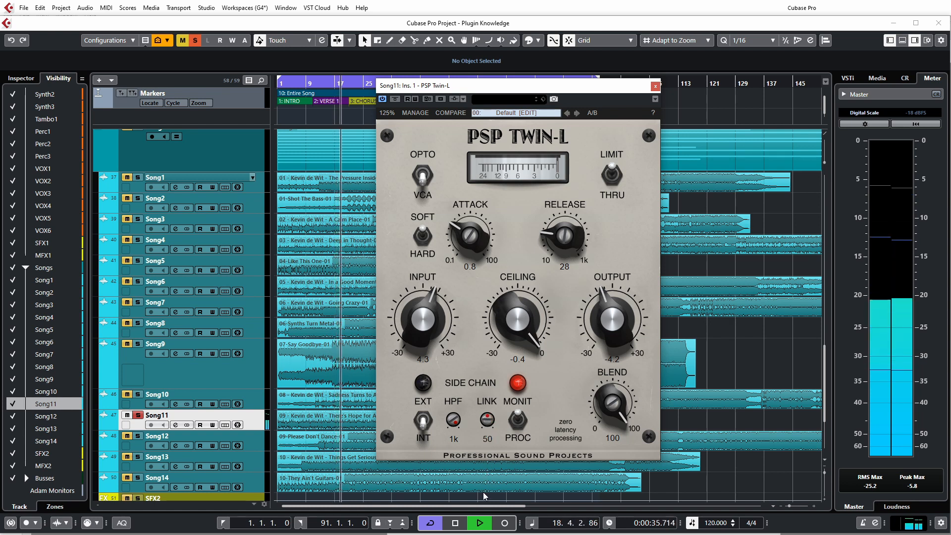
left_click_drag(490, 421, 491, 419)
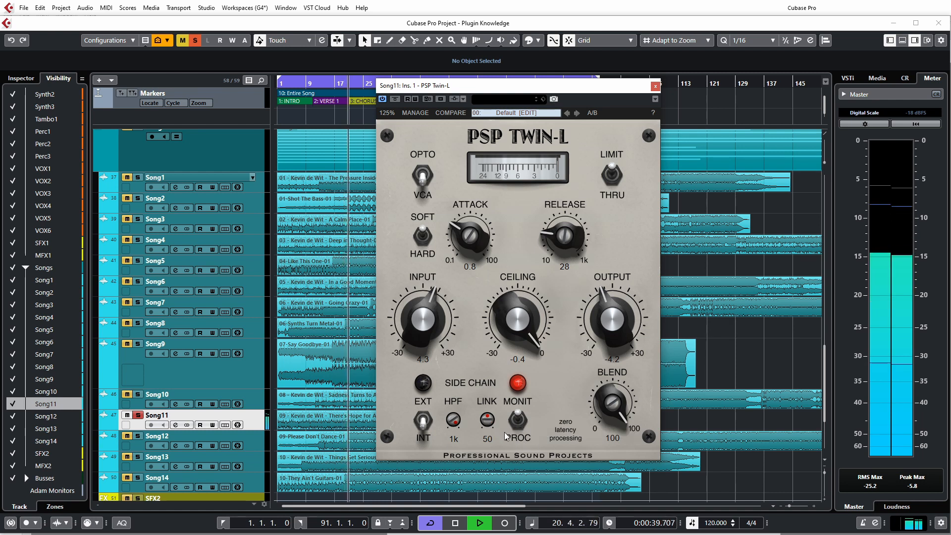
key("space")
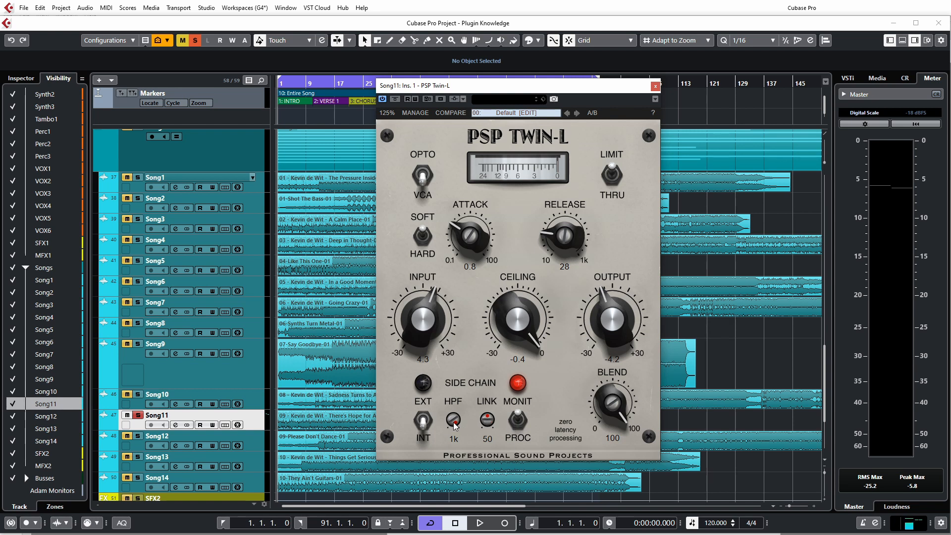
Restart playback with the side-chain monitor switch back on PROC, turn the HPF off, and stop the song.
key("space")
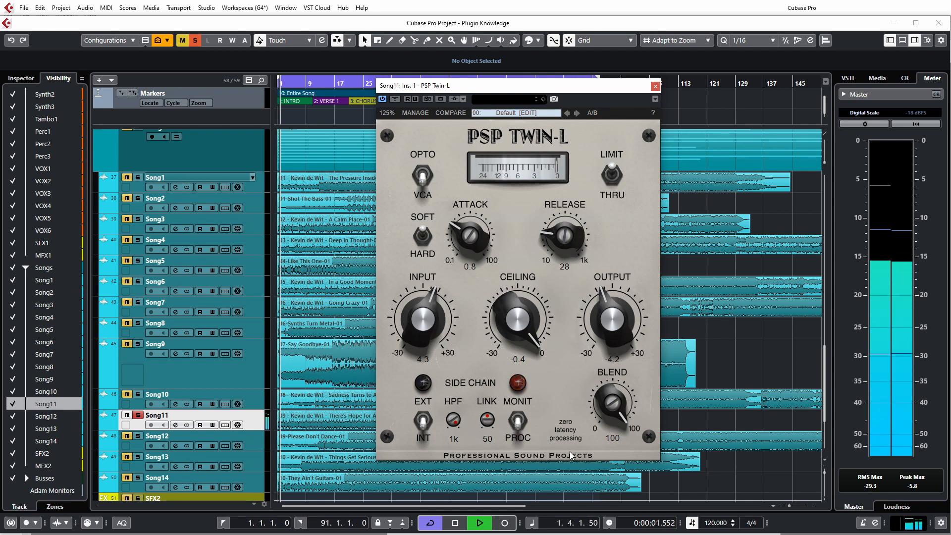
left_click_drag(454, 420, 463, 501)
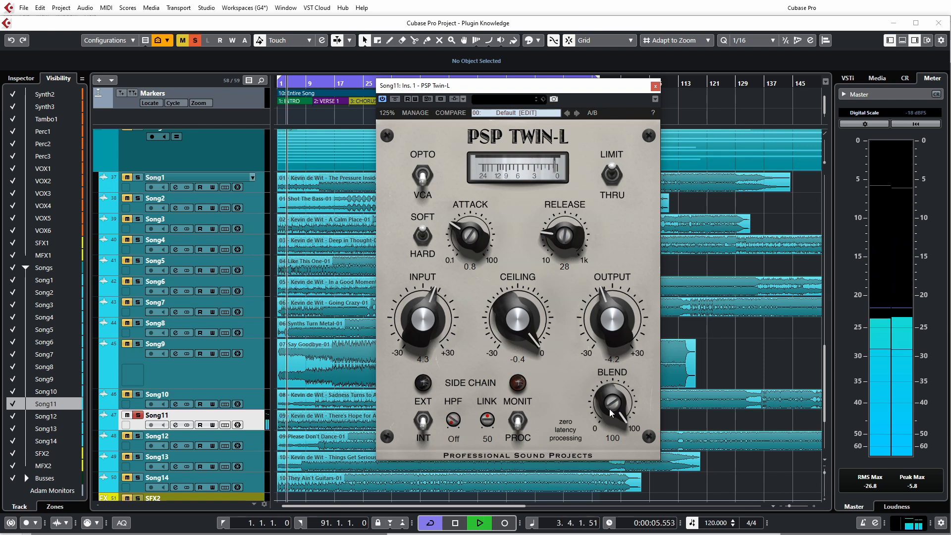
key("space")
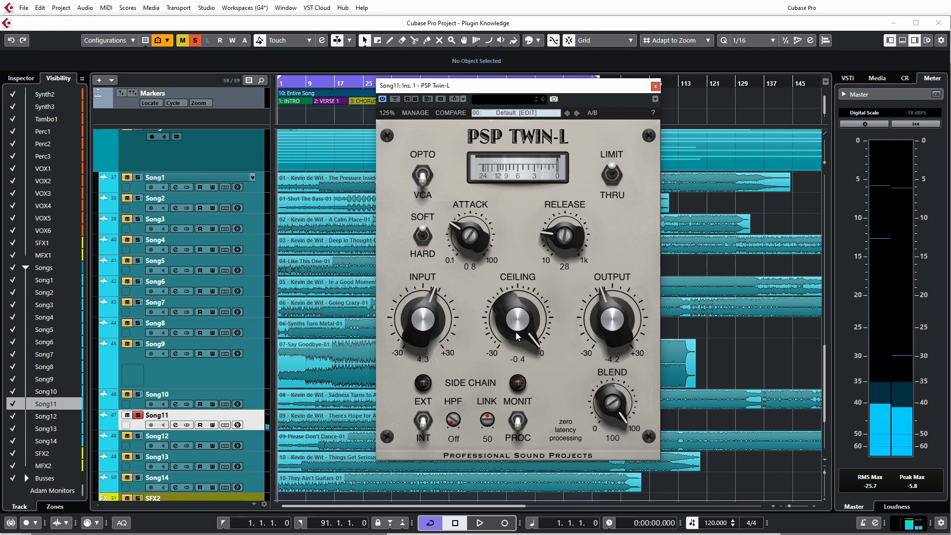
Play the song with the input raised to 15.0 and compare the BLEND at 10, 39 and 100.
key("space")
left_click_drag(429, 329, 426, 284)
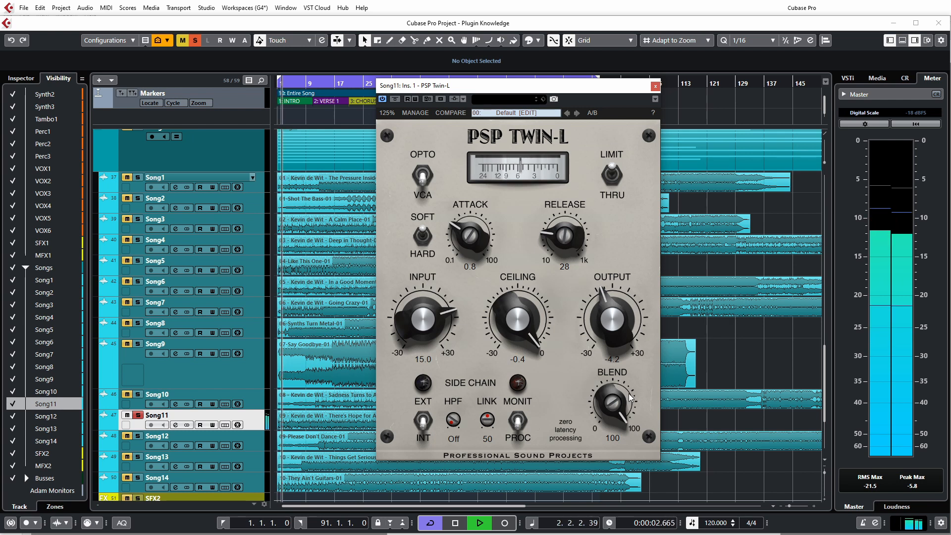
left_click_drag(610, 440, 598, 438)
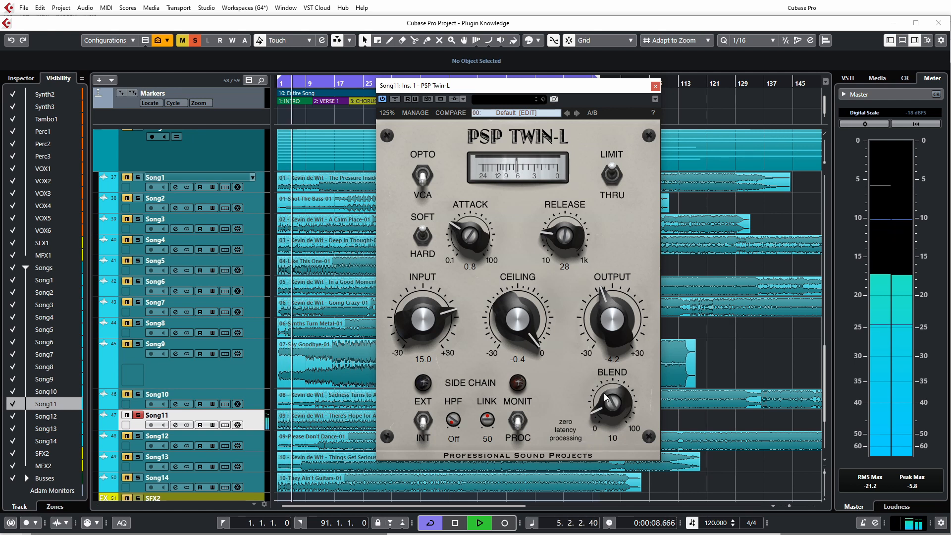
left_click_drag(602, 378, 599, 350)
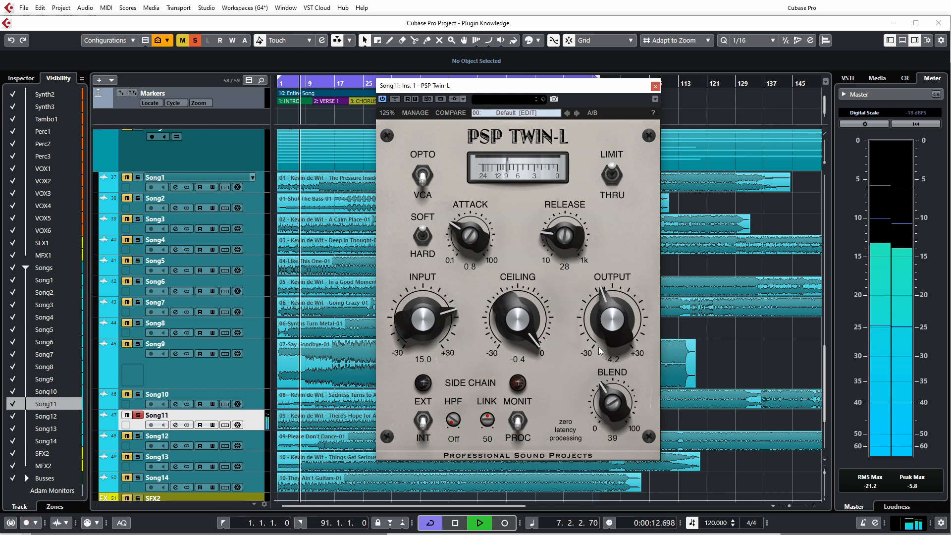
left_click_drag(598, 349, 612, 192)
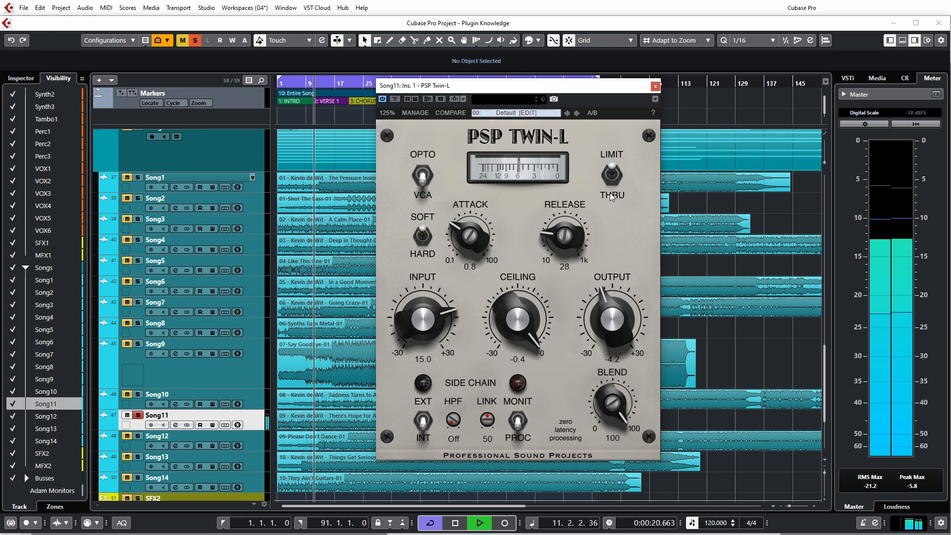
Lower the input to about 4.7, restart the song, fine-tune the input to 5.6, and stop playback.
left_click_drag(420, 323, 427, 365)
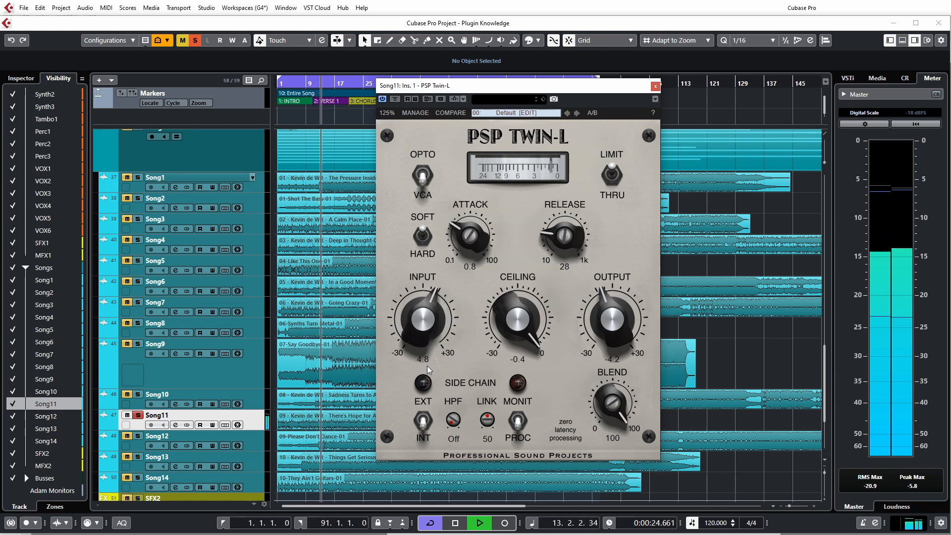
key("space")
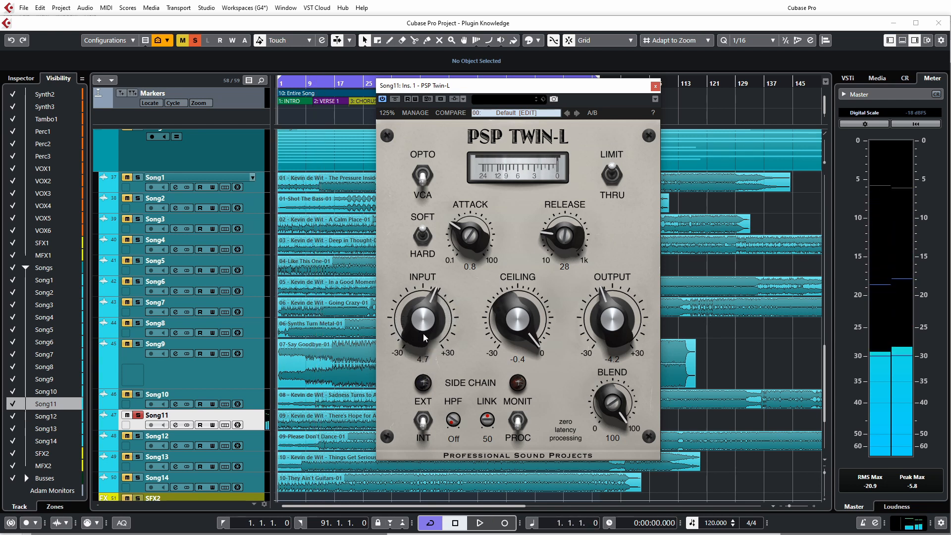
key("space")
left_click_drag(423, 337, 424, 331)
key("space")
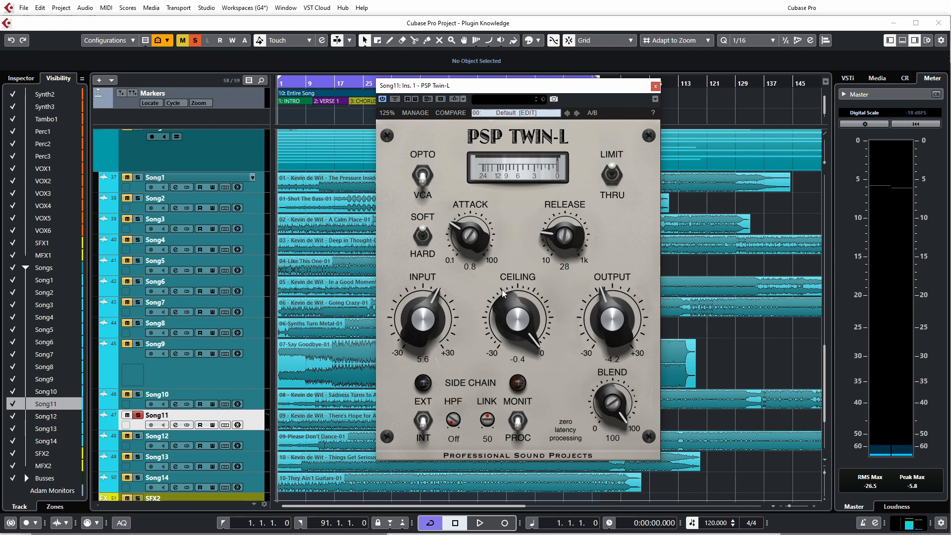
Restart playback and alternate between the VCA and OPTO modes, ending on OPTO, then stop the song.
key("space")
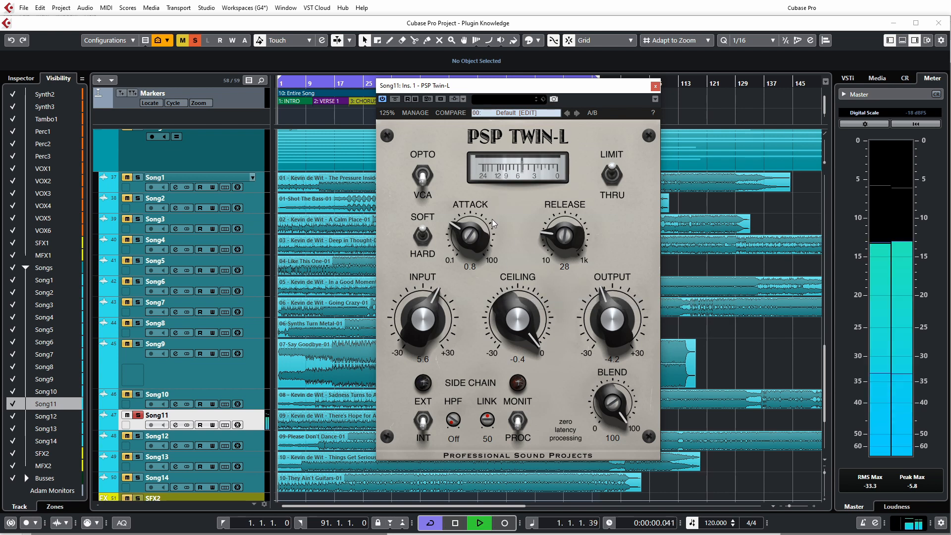
left_click(422, 170)
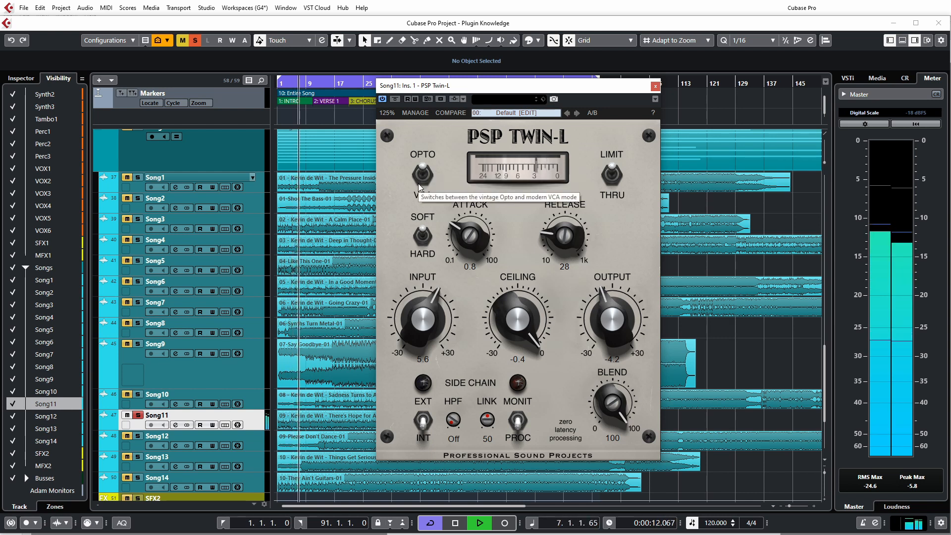
left_click(418, 183)
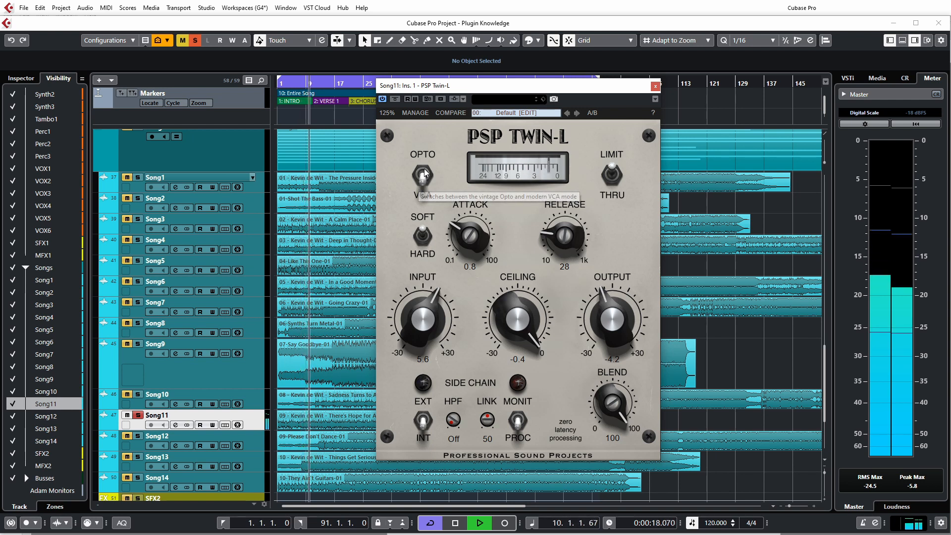
left_click(425, 172)
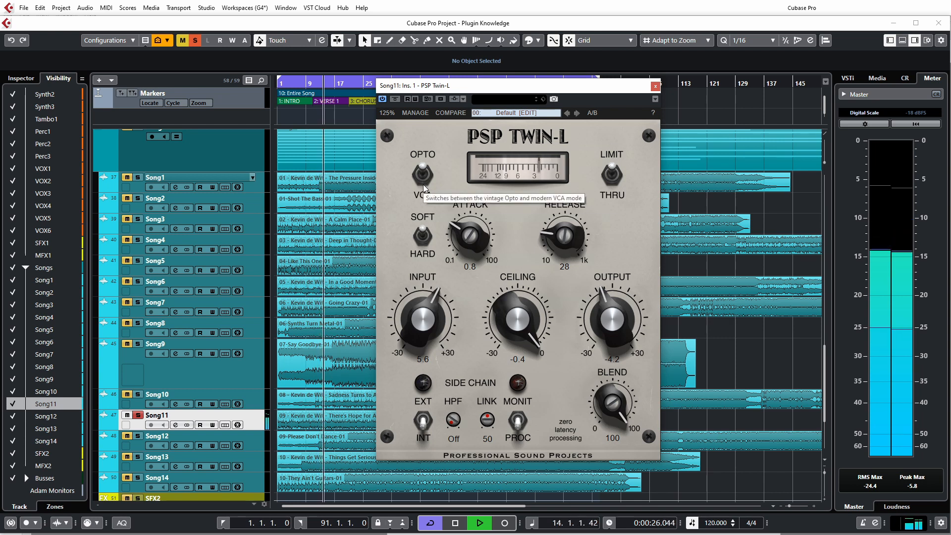
left_click(423, 175)
left_click(422, 175)
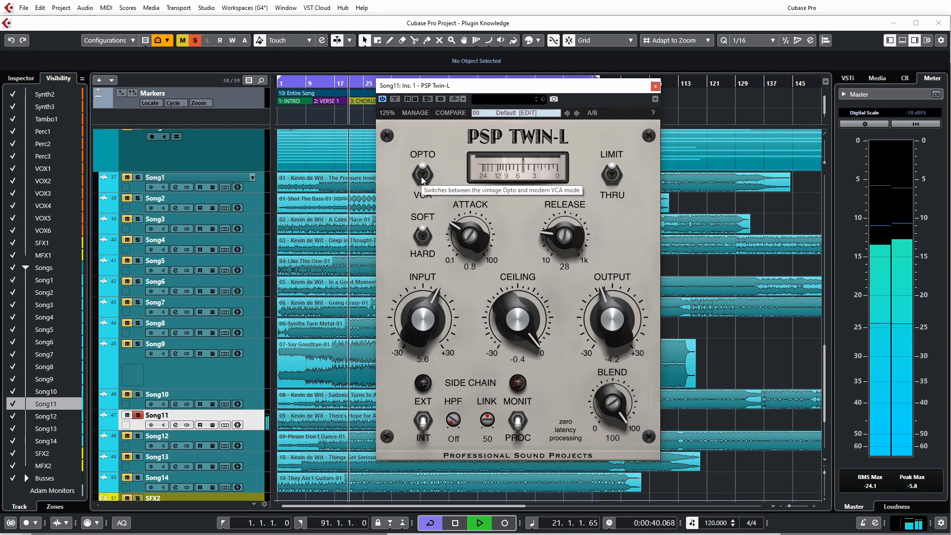
key("space")
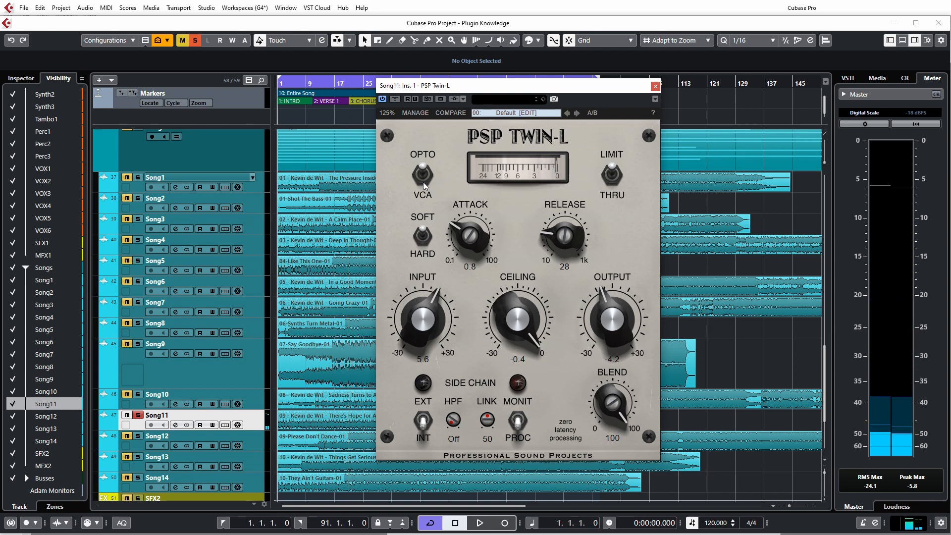
Play the song again in VCA mode, then switch the limiter to OPTO.
key("space")
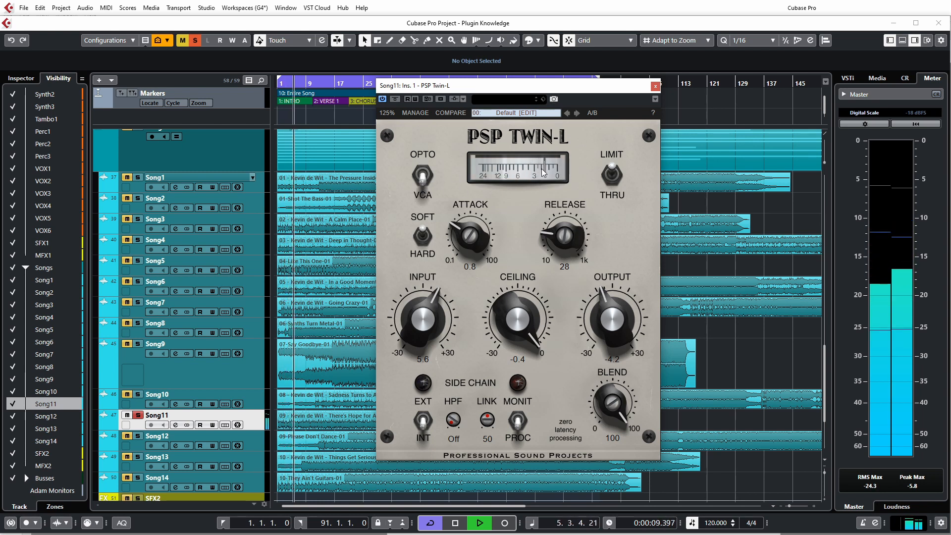
left_click(424, 174)
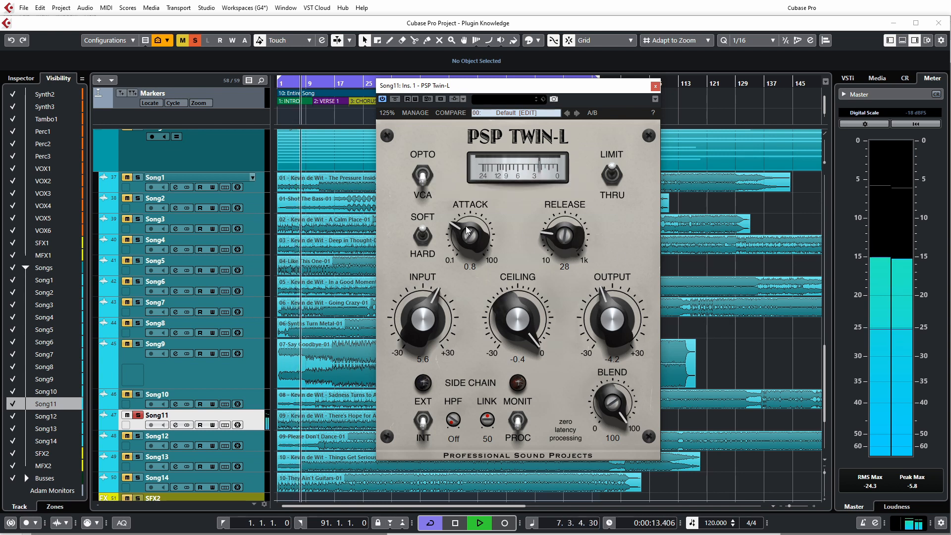
left_click(415, 174)
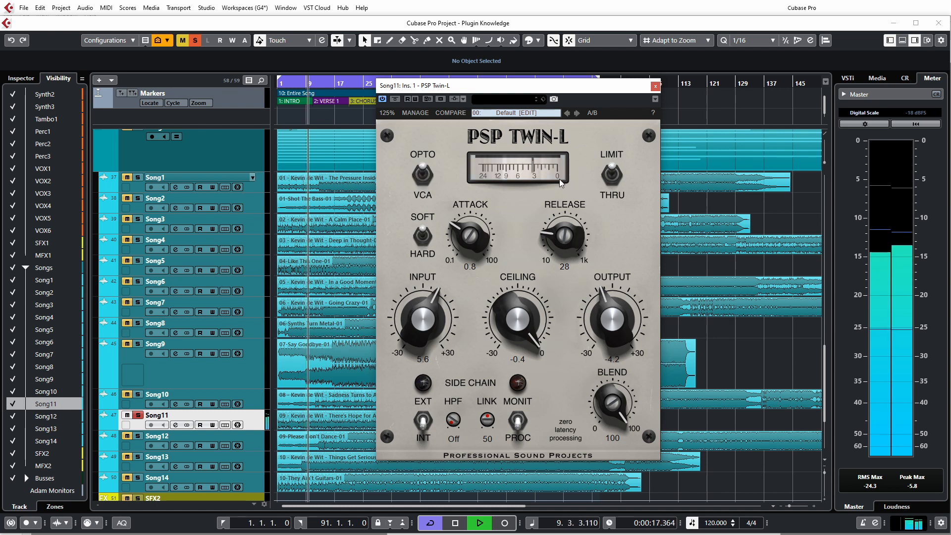
Switch the knee to HARD, compare VCA with OPTO mode, and stop playback with OPTO selected.
left_click(421, 240)
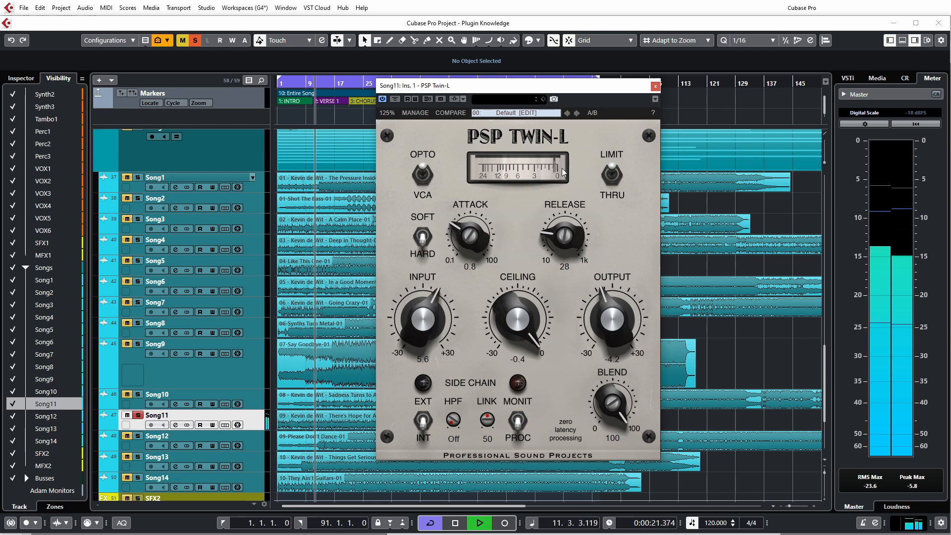
left_click(423, 182)
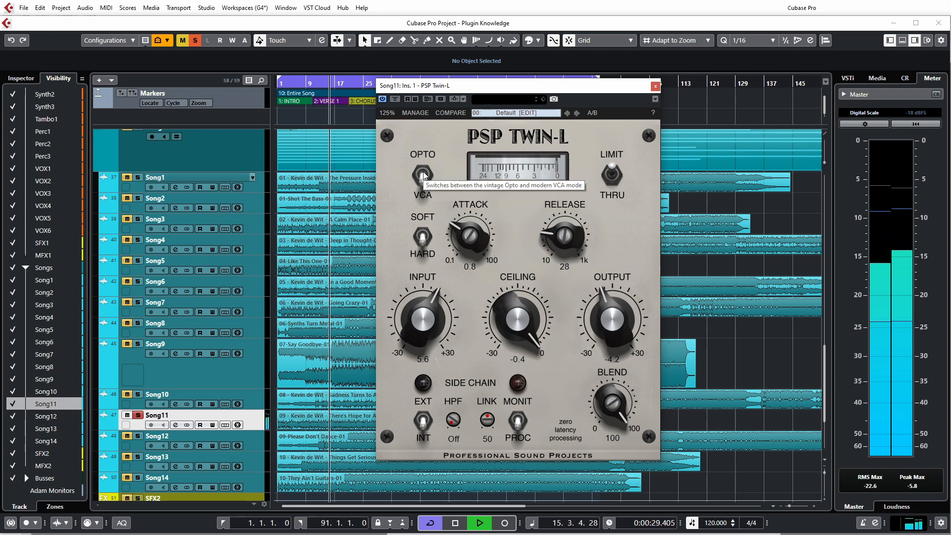
left_click(423, 174)
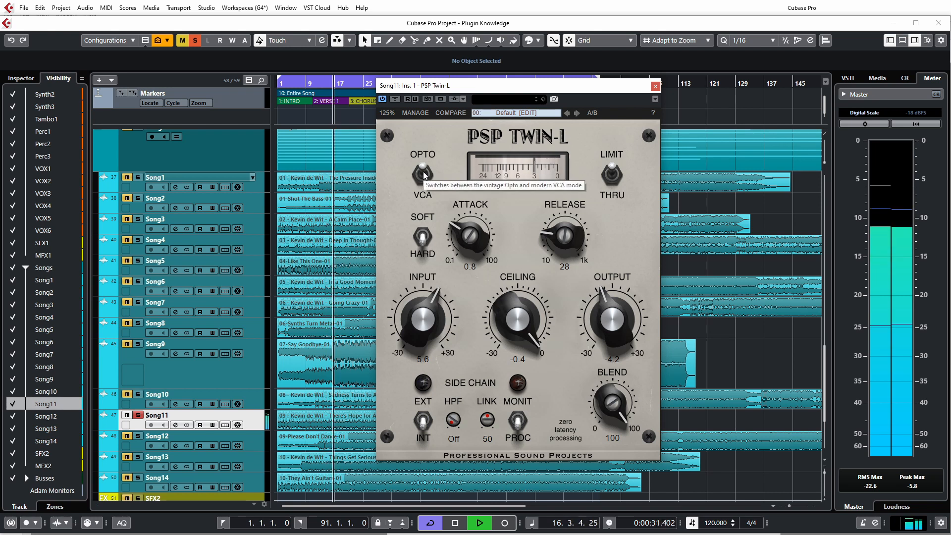
key("space")
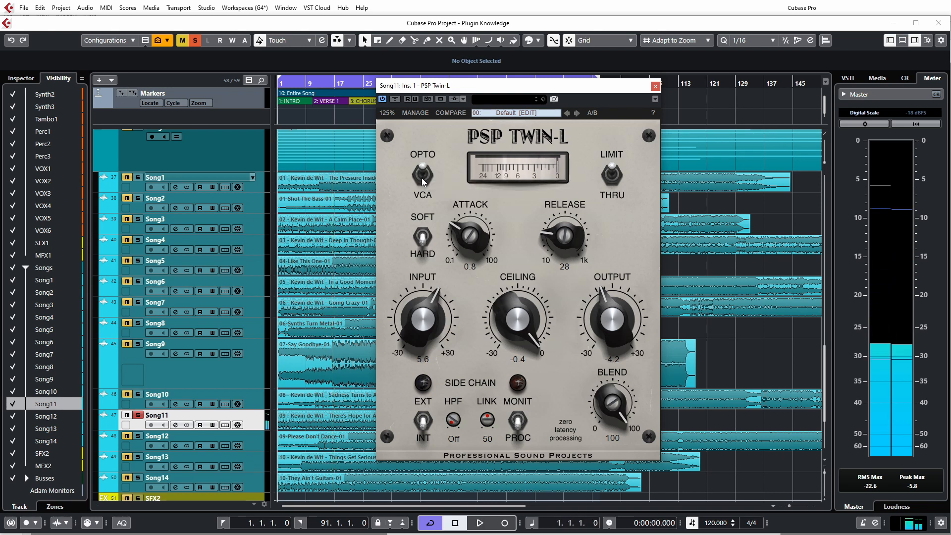